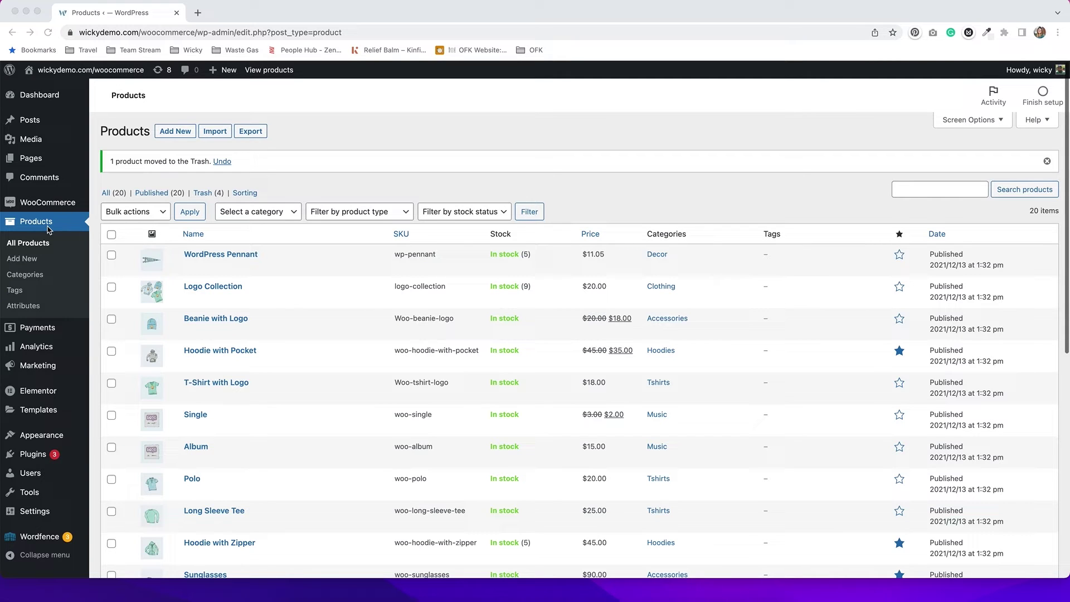
Start adding a new product to the store and go to its product data.
left_click(173, 133)
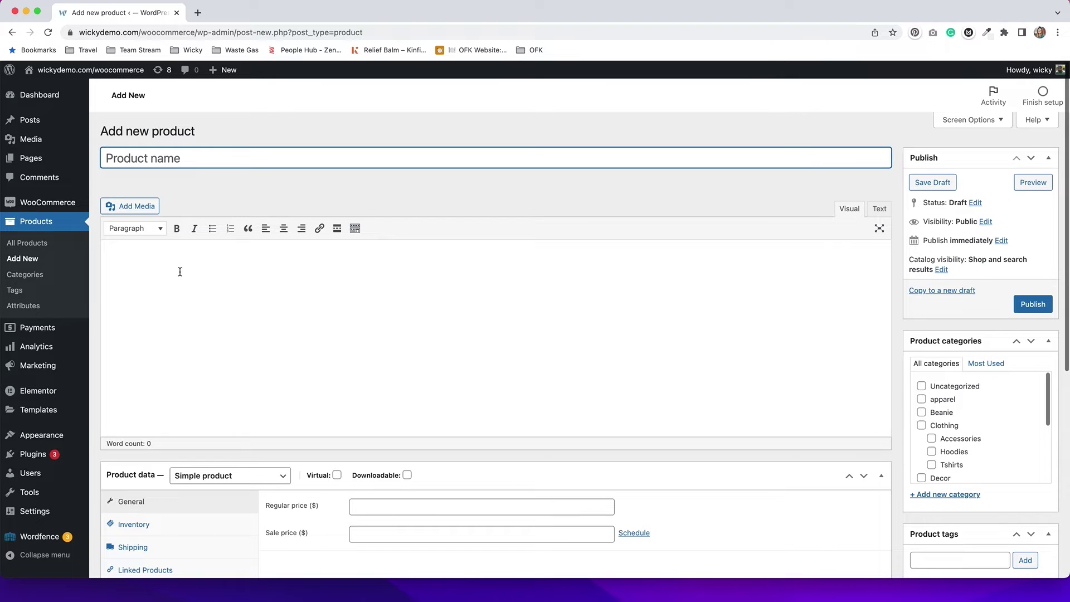
scroll(179, 271, "down", 5)
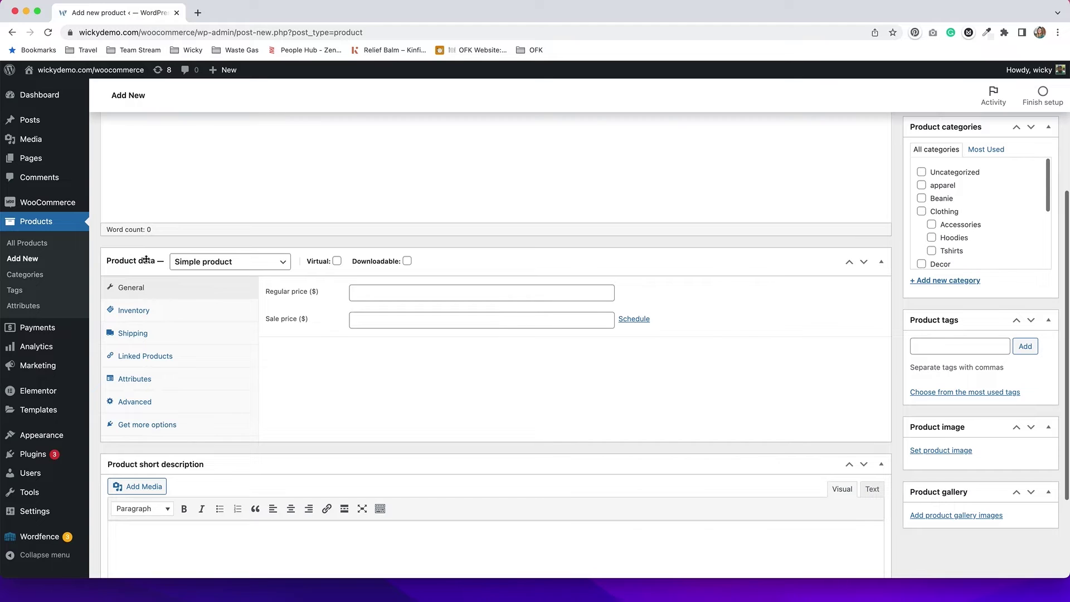
Try the External/Affiliate product and Variable product types, and return the product type to Simple product.
left_click(263, 263)
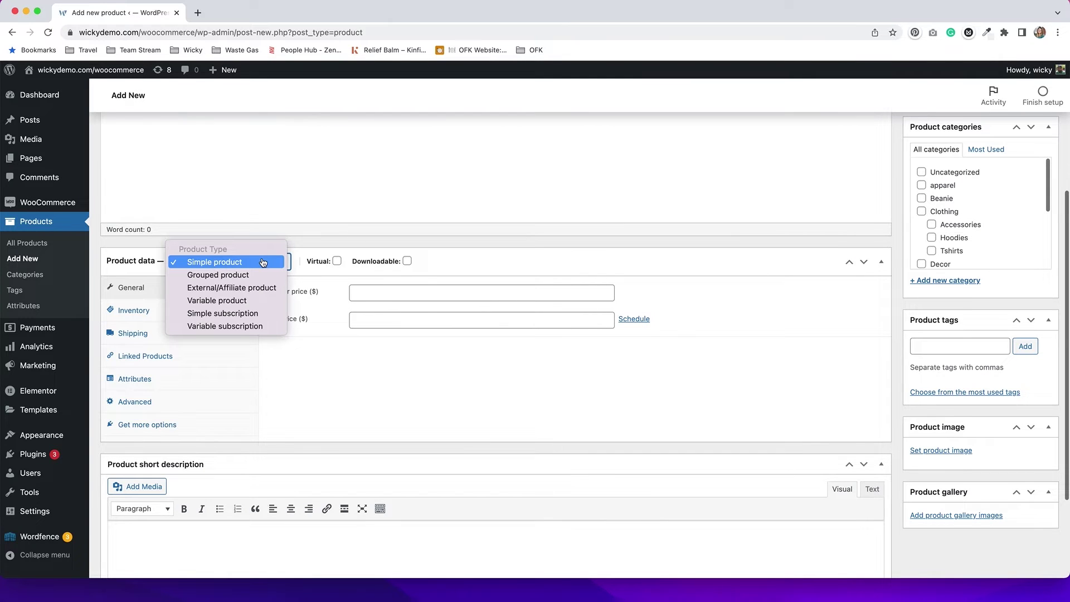
left_click(262, 287)
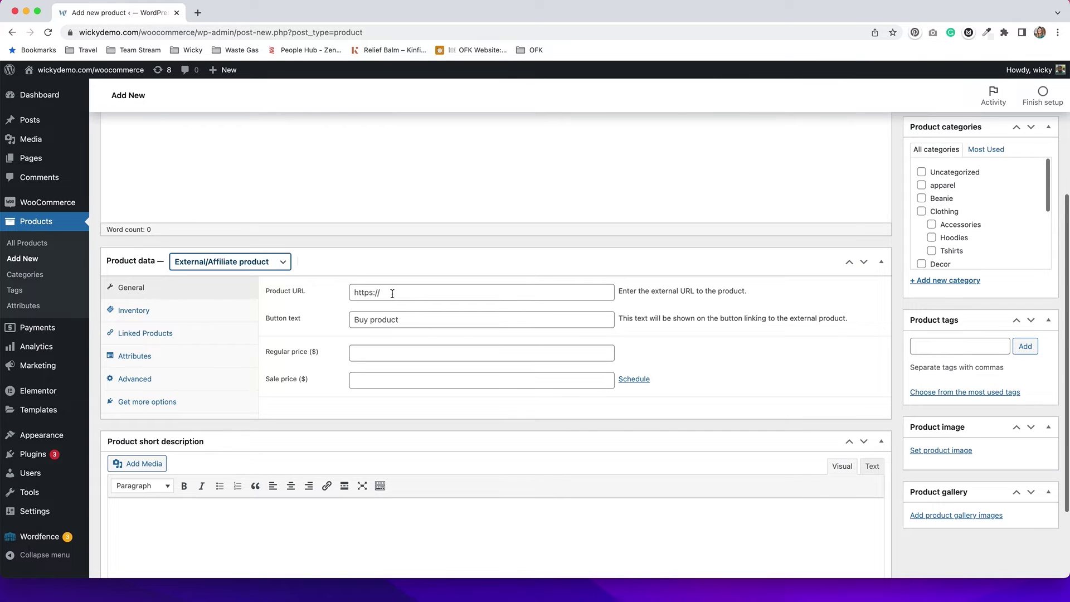
left_click(262, 262)
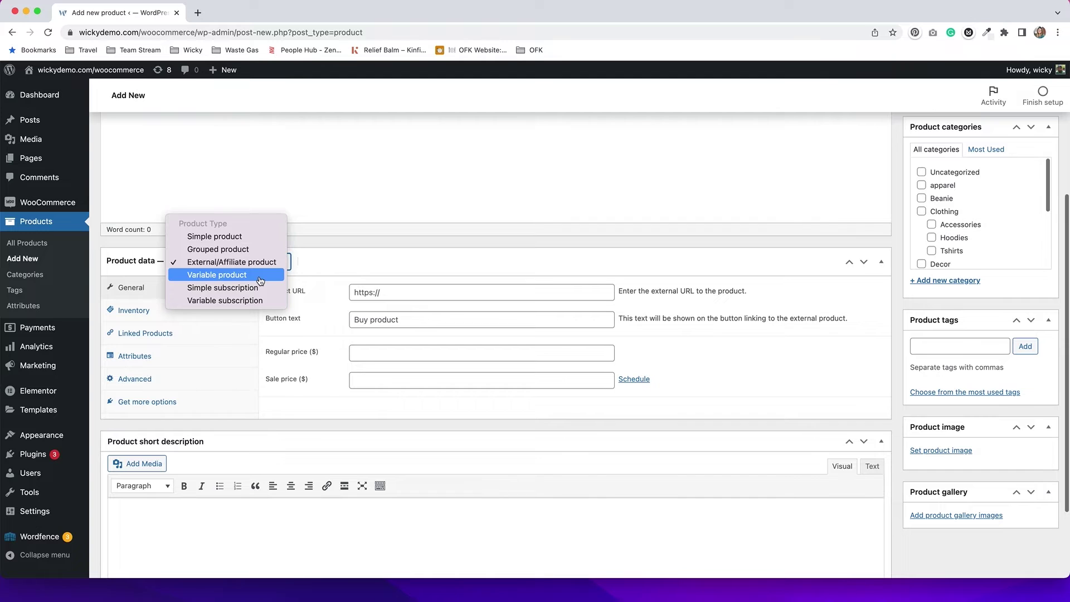
left_click(260, 277)
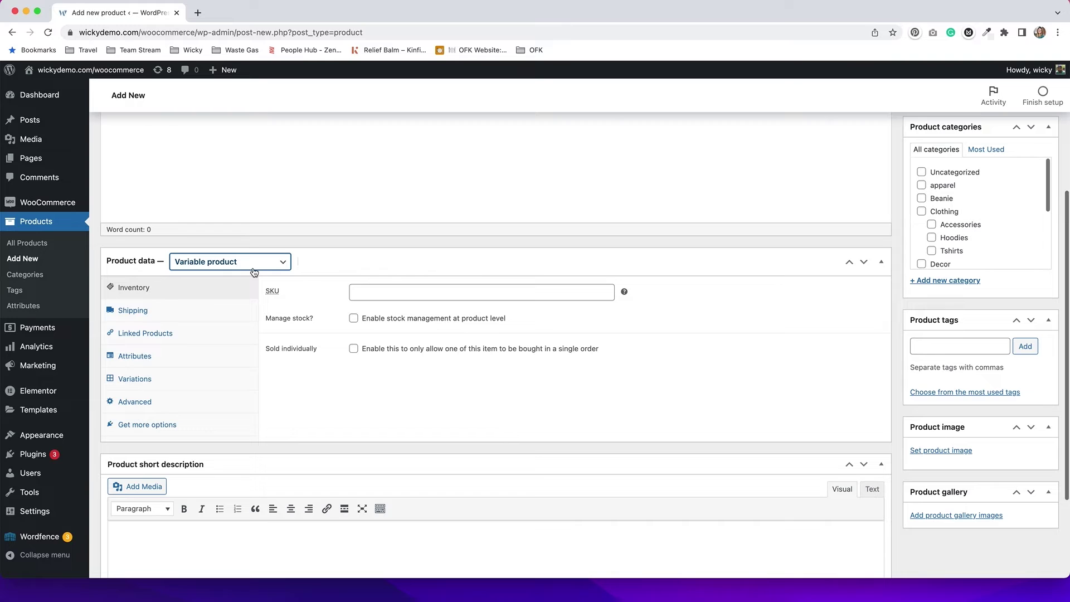
left_click(254, 271)
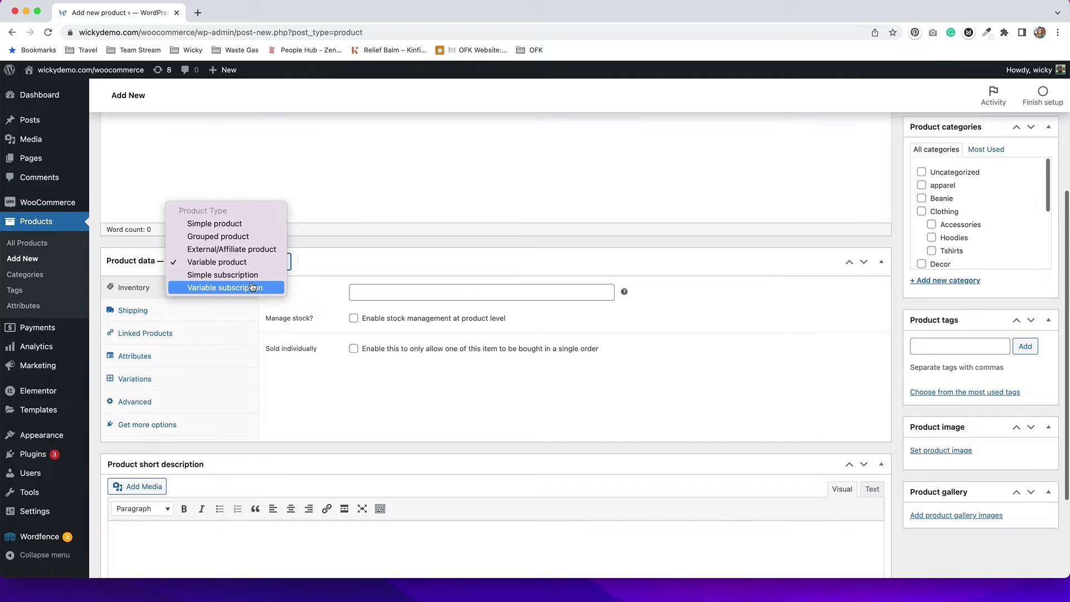
left_click(315, 265)
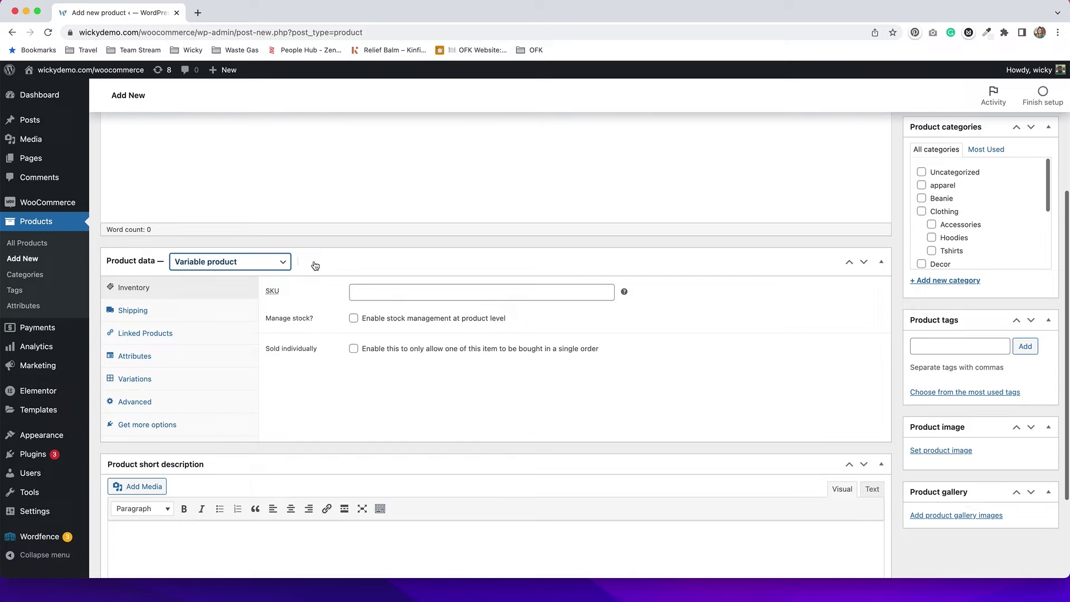
left_click(243, 270)
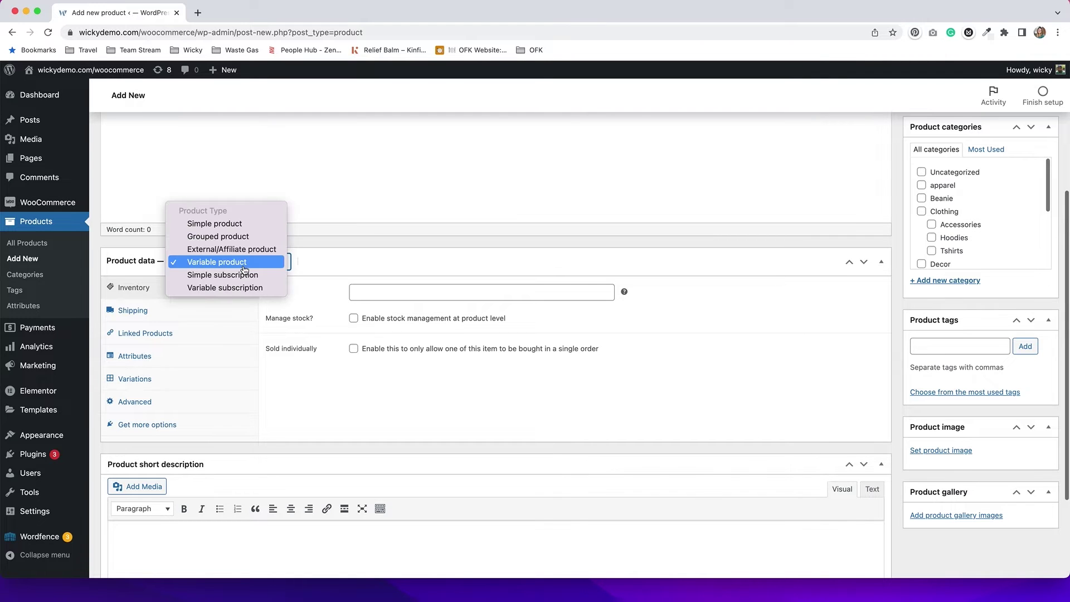
left_click(243, 224)
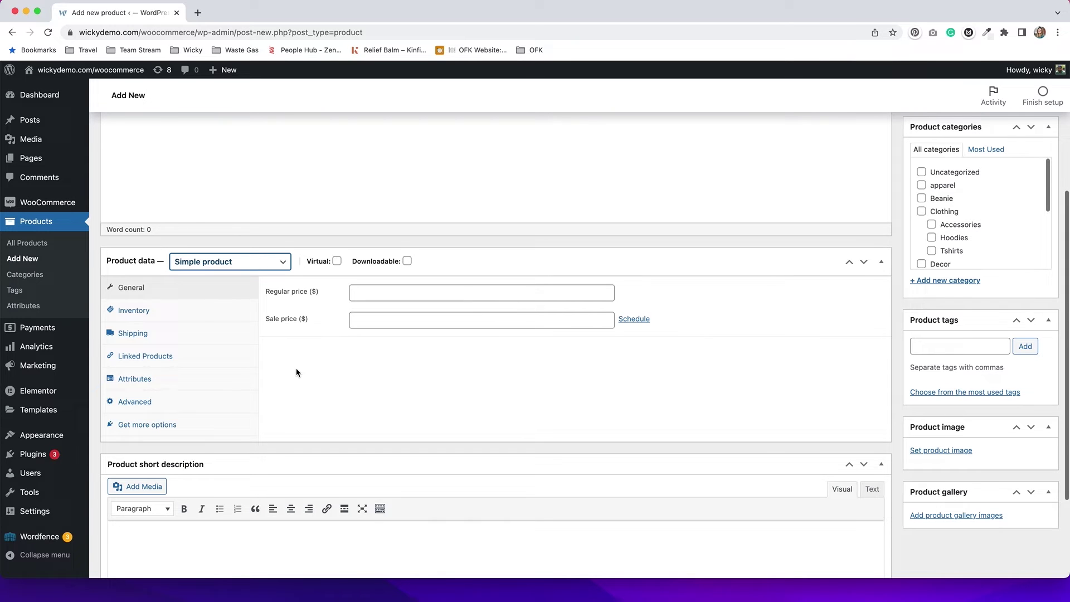
Name the new product "Coffee Mug".
scroll(297, 369, "up", 8)
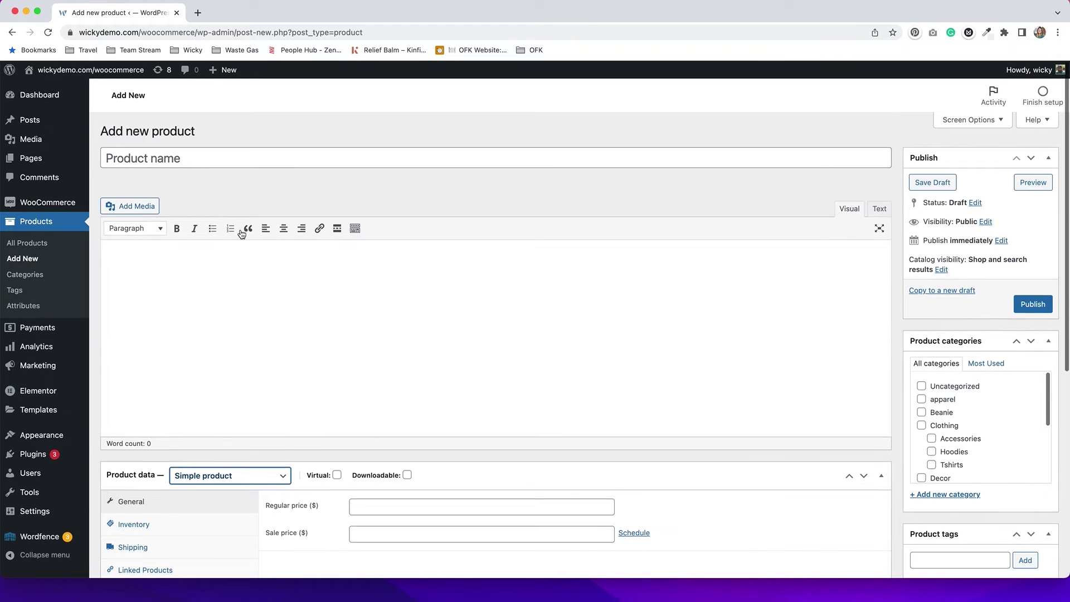
left_click(204, 156)
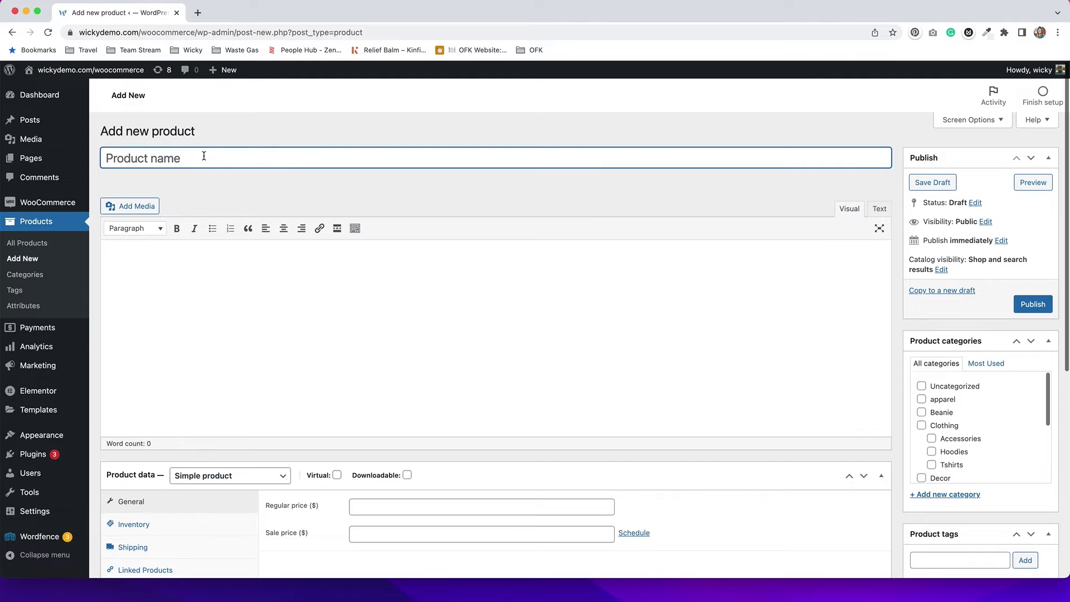
type("Coffee Mug")
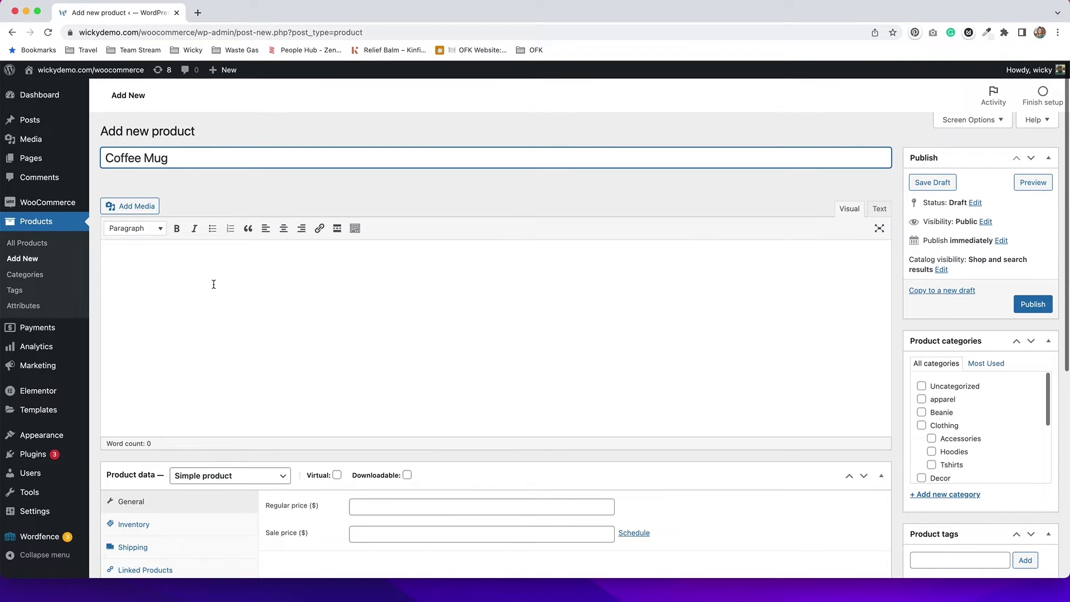
left_click(340, 319)
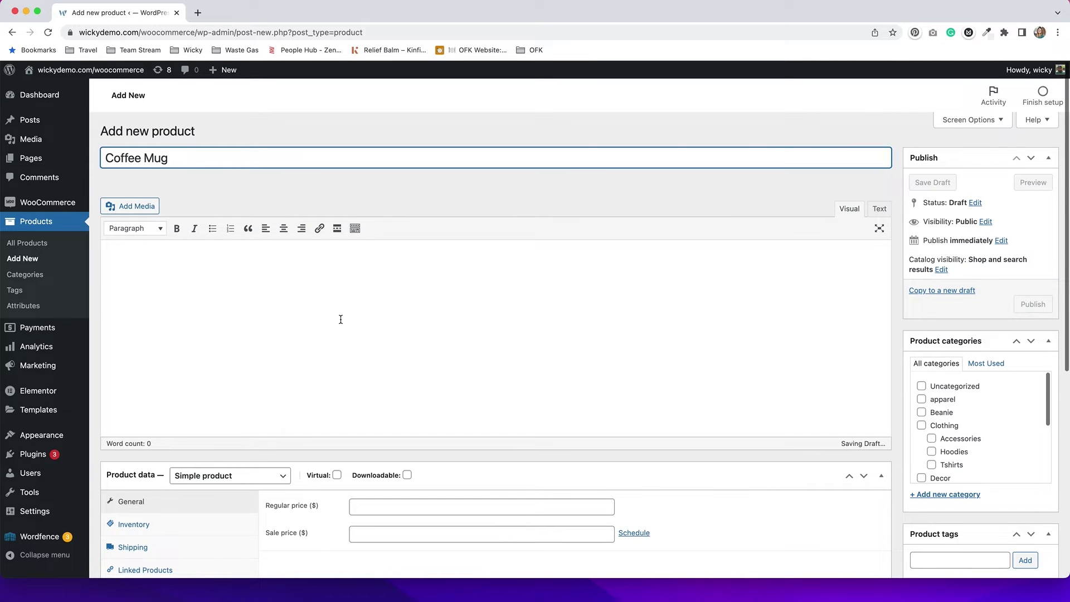
Set the product's regular price to $15 and its sale price to $12, without a sale schedule.
scroll(223, 274, "down", 5)
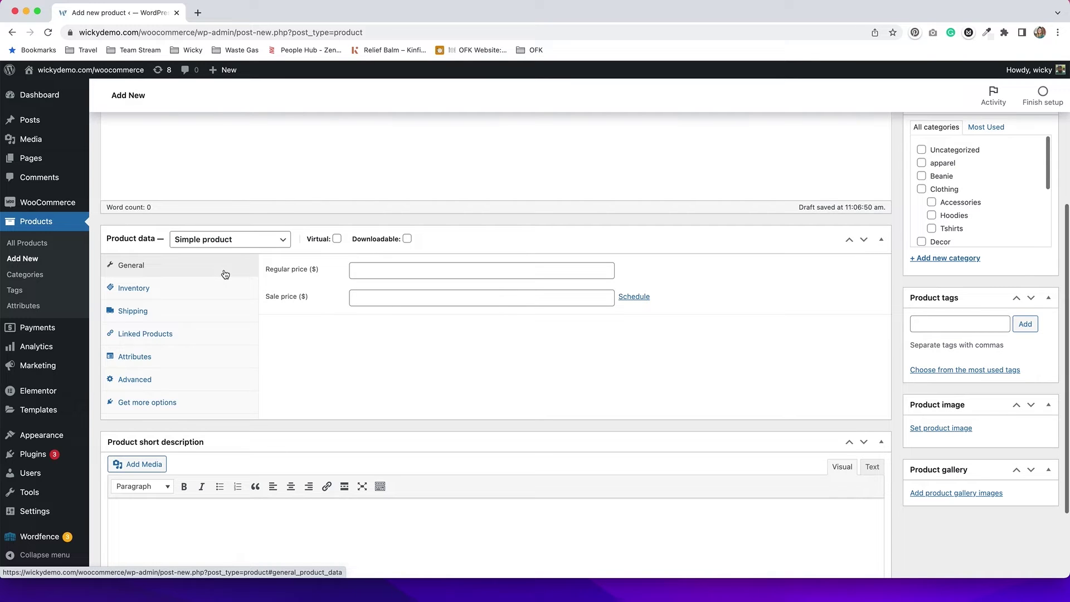
left_click(406, 269)
type("15")
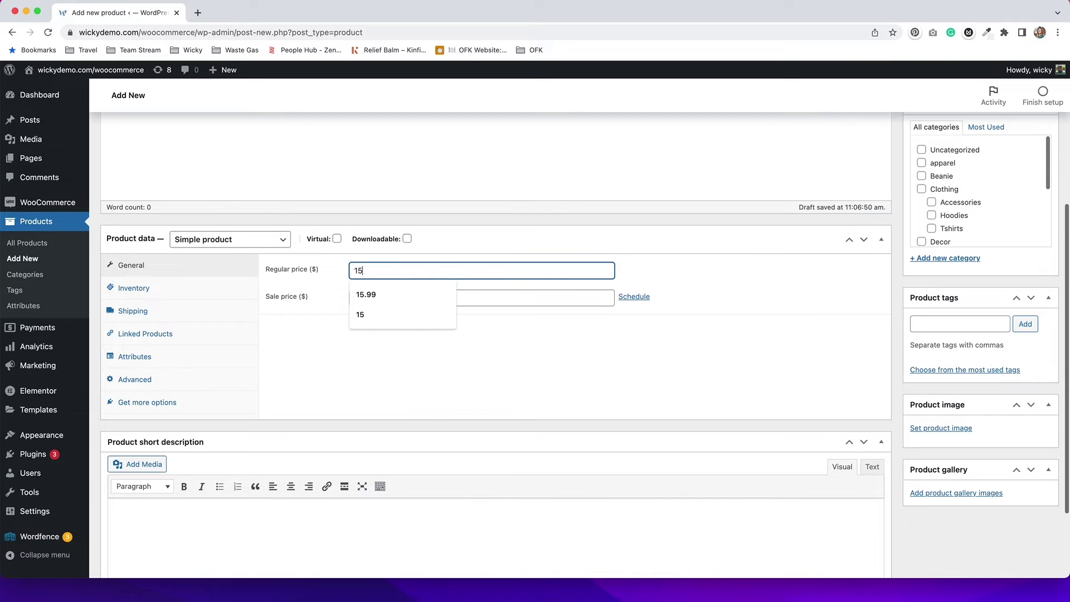
left_click(330, 361)
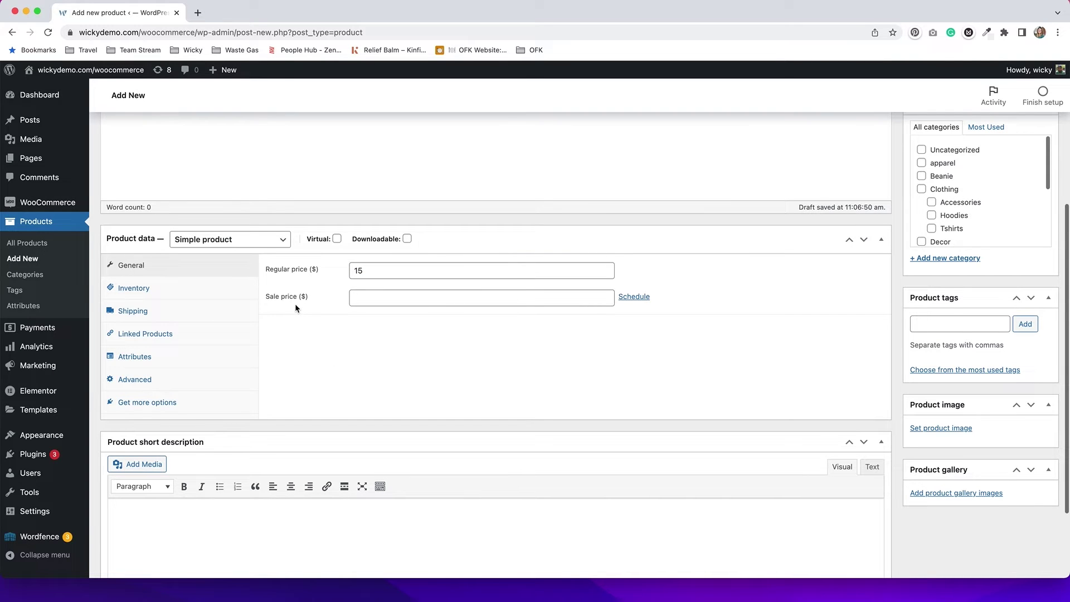
left_click(374, 295)
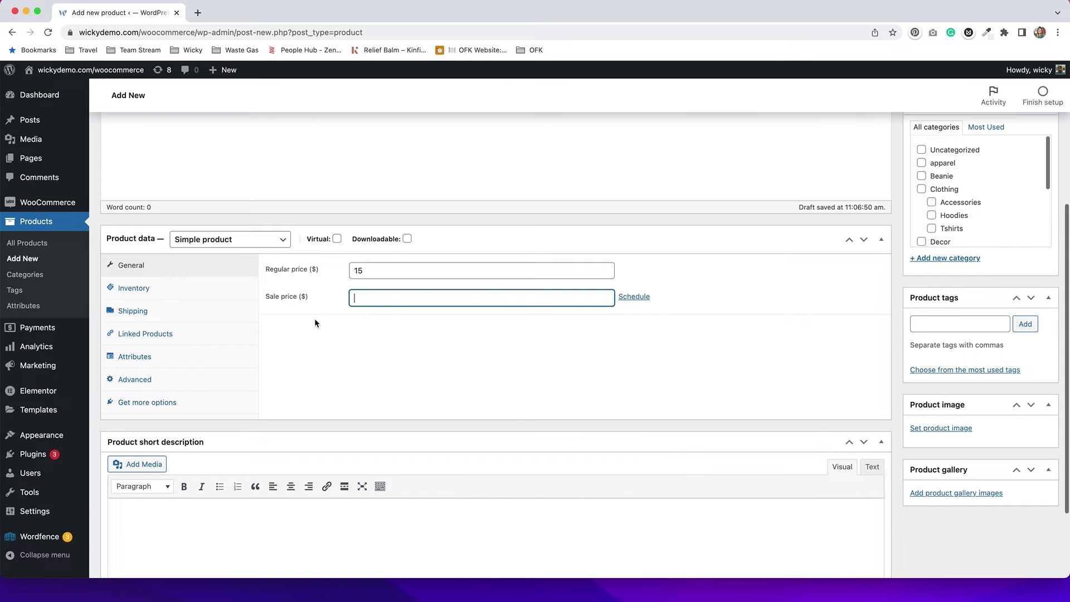
type("12")
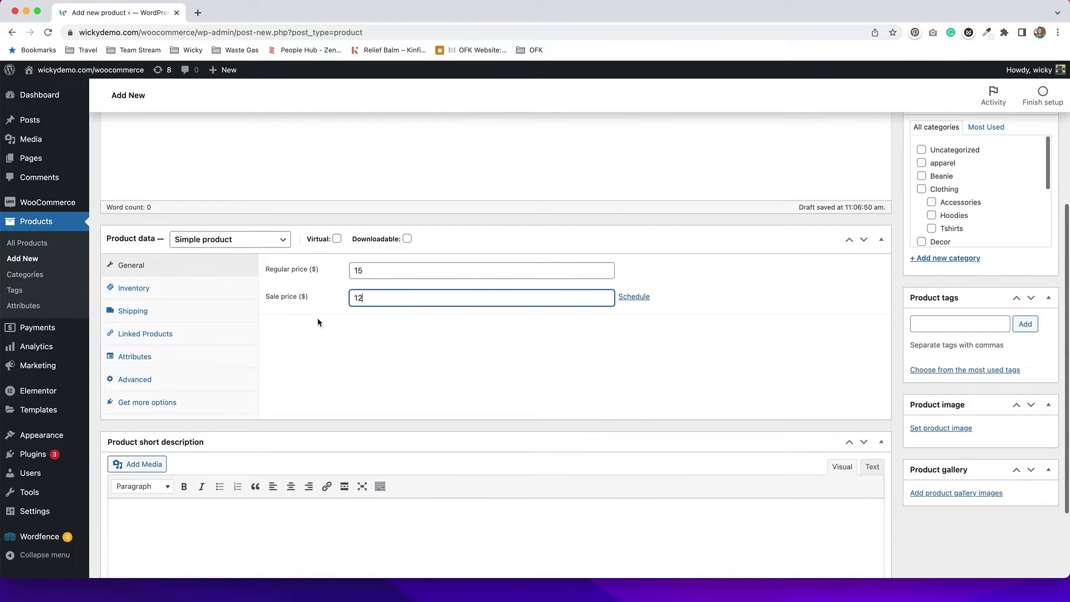
left_click(635, 297)
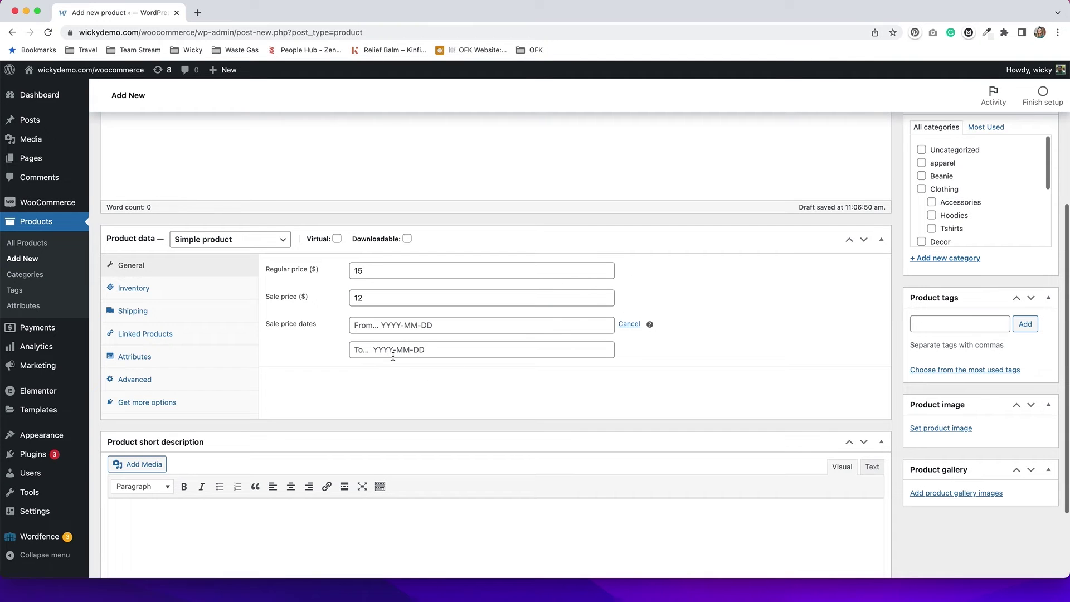
left_click(629, 324)
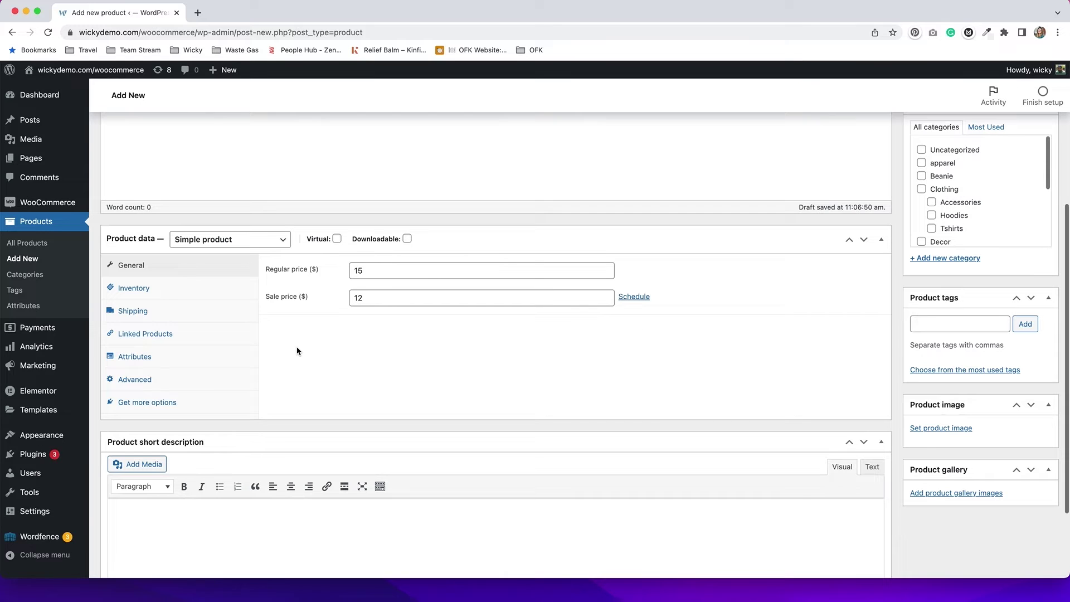
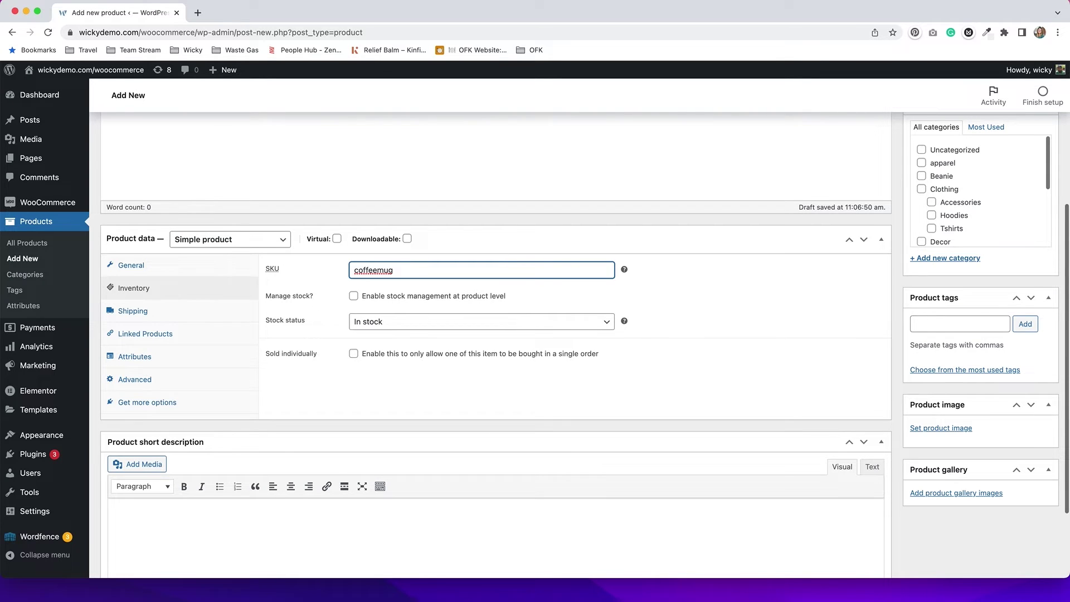
Enable stock management at product level and set the stock quantity to 5.
left_click(355, 297)
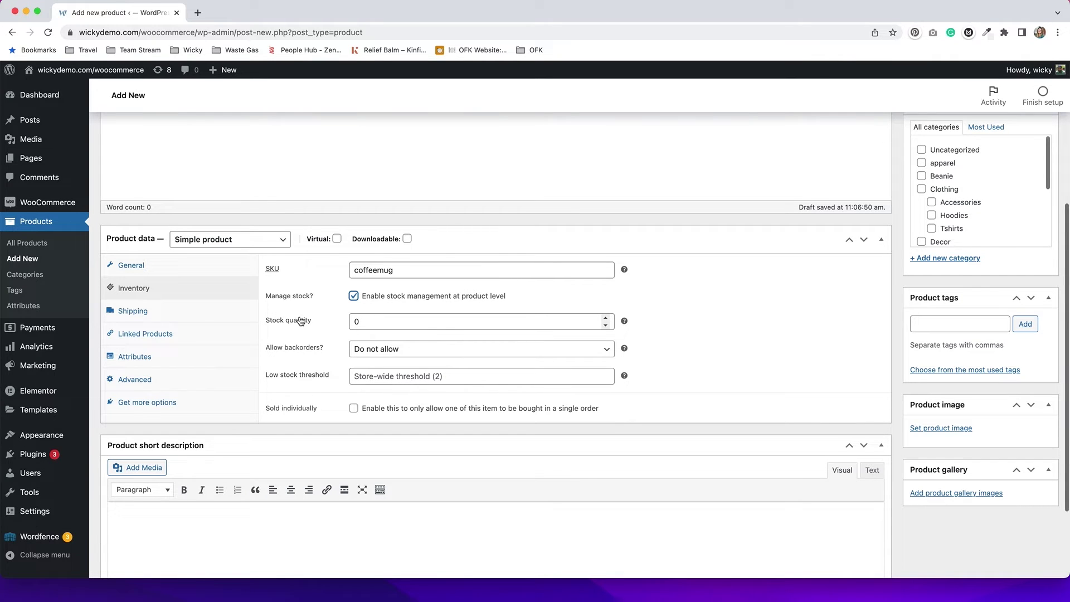
left_click(606, 319)
left_click(607, 320)
left_click(607, 320)
left_click(607, 320)
left_click(607, 320)
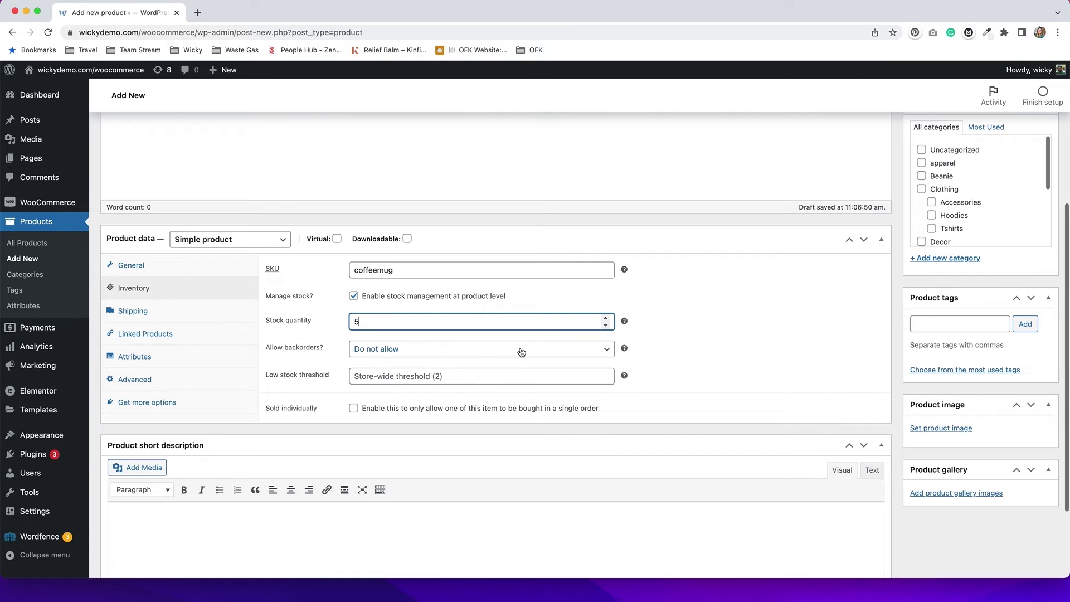
left_click(600, 356)
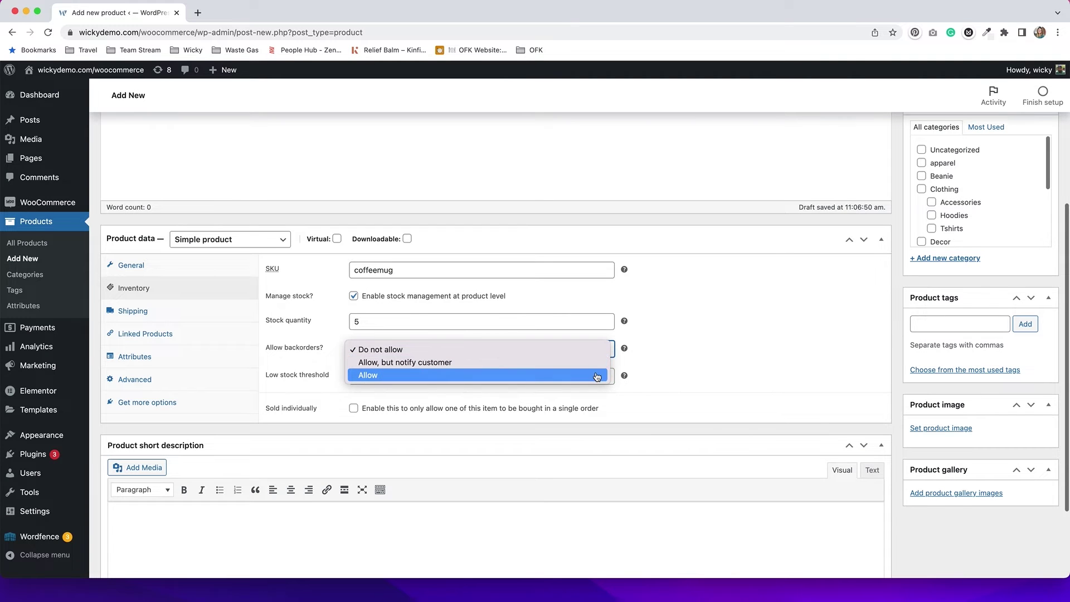
left_click(668, 352)
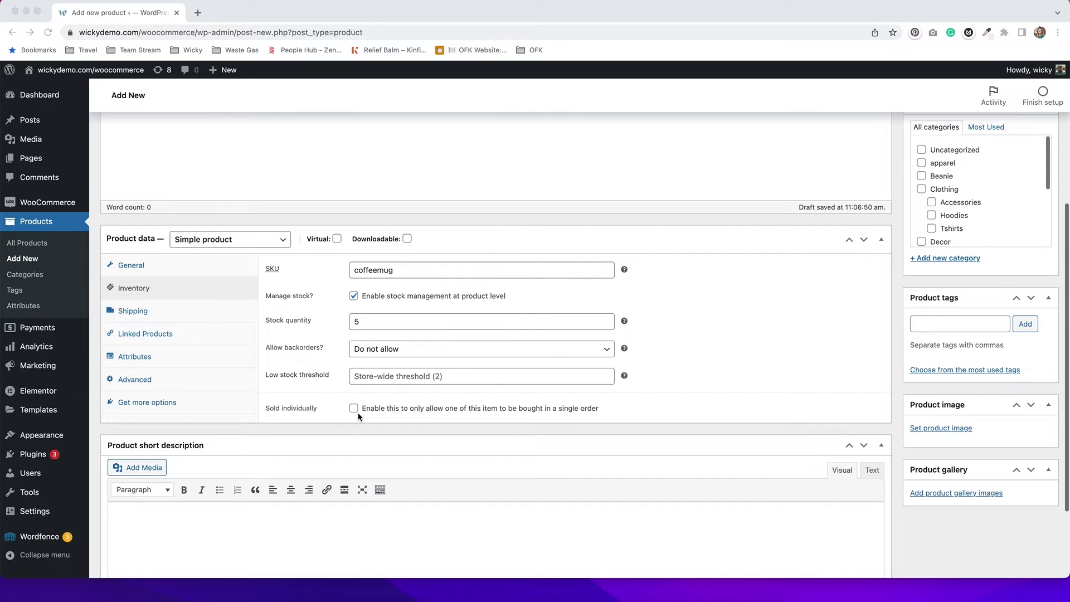
Review the product's shipping settings, including weight, dimensions and the available shipping classes.
left_click(208, 315)
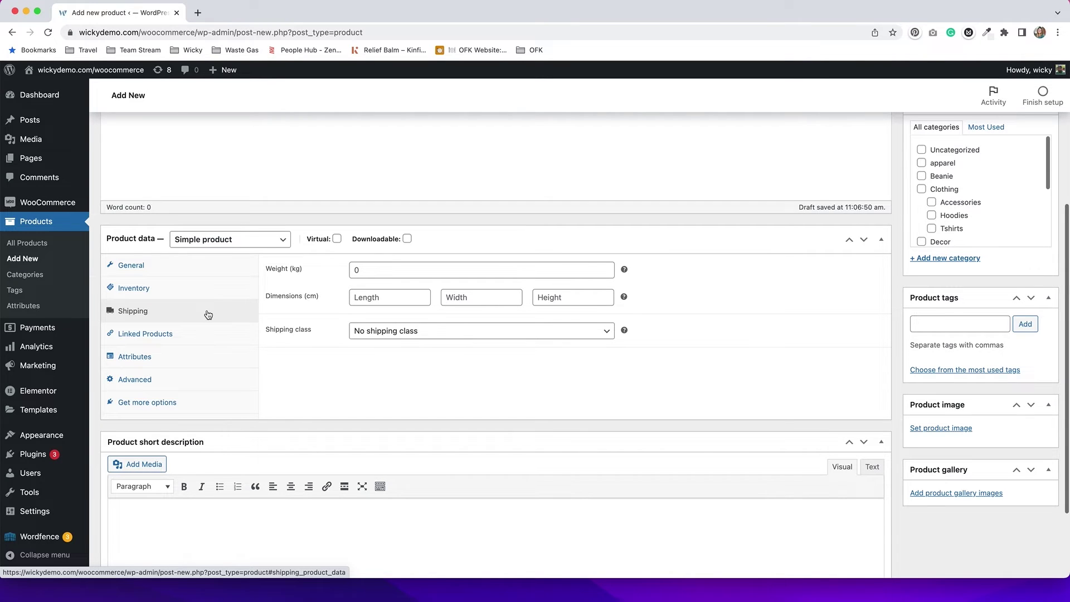
mouse_move(411, 239)
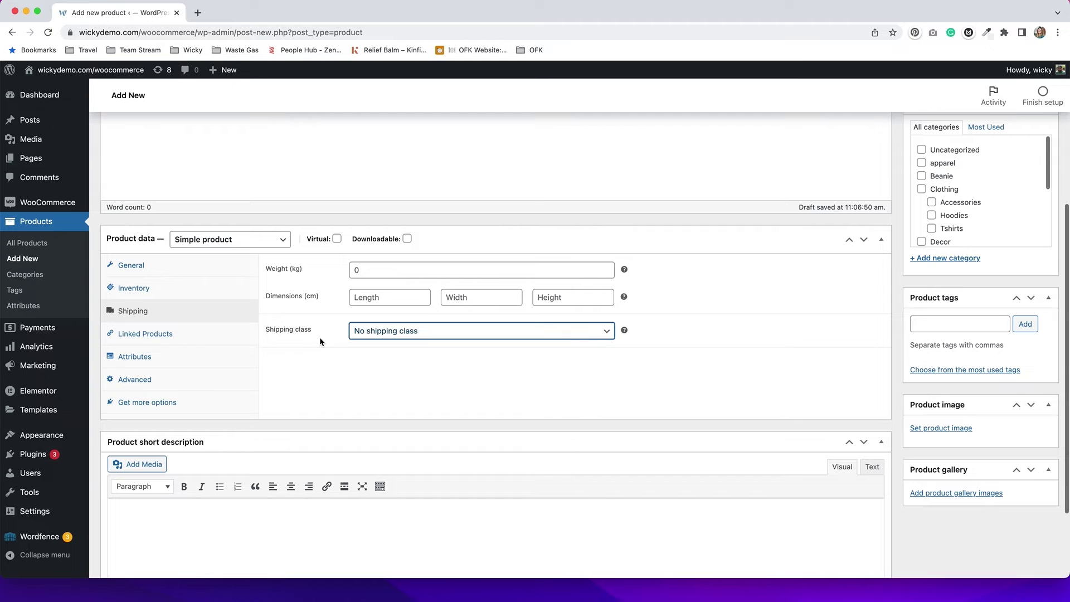
left_click(456, 332)
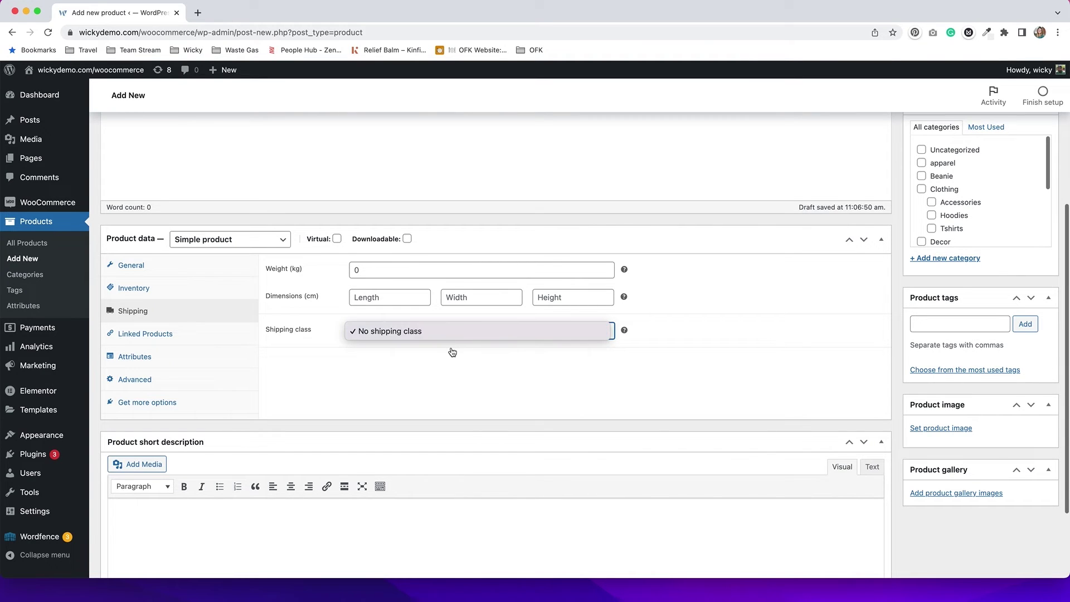
left_click(452, 352)
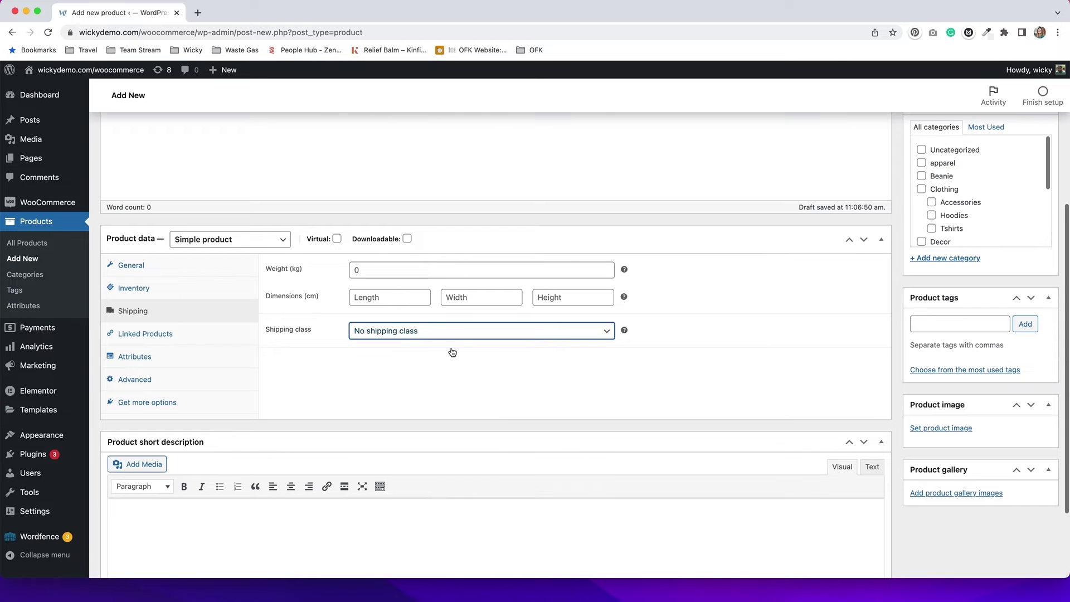
Add T-Shirt, WordPress Pennant and Logo Collection as upsells in the product's linked products.
left_click(209, 338)
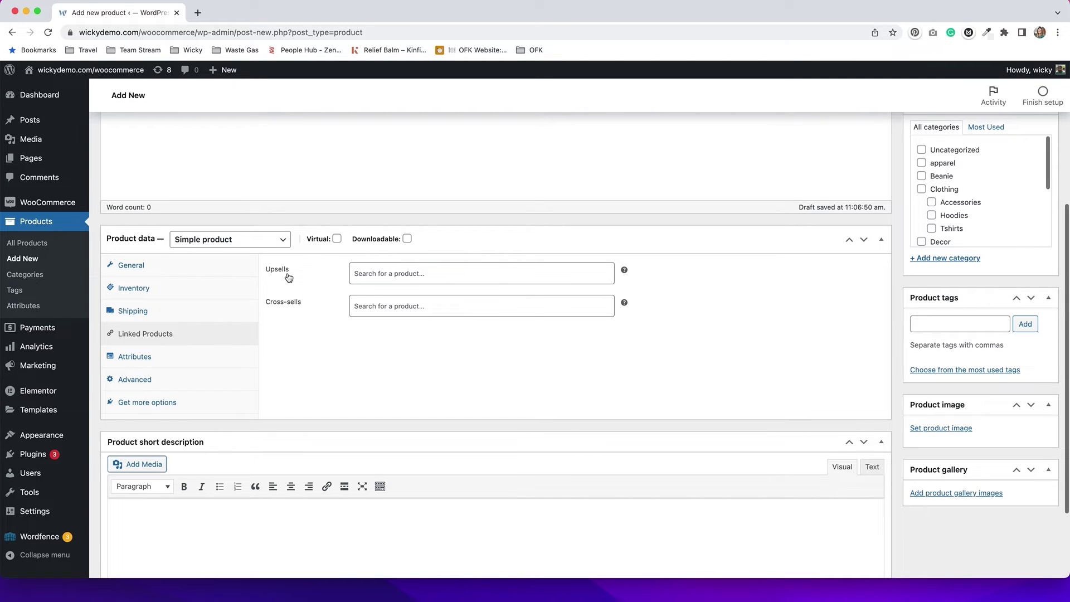
left_click(406, 274)
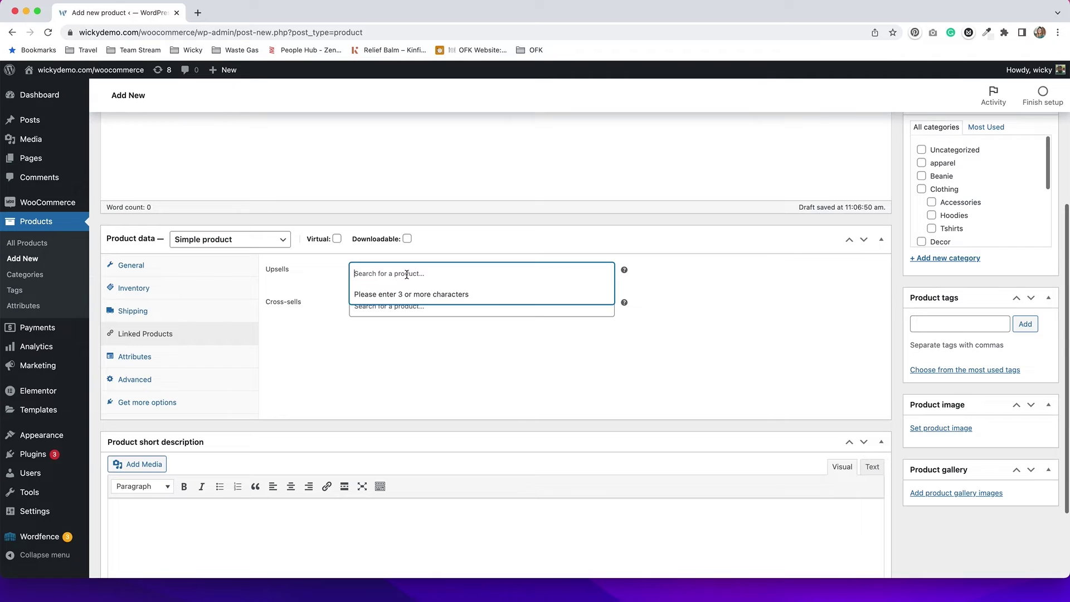
type("tshirt")
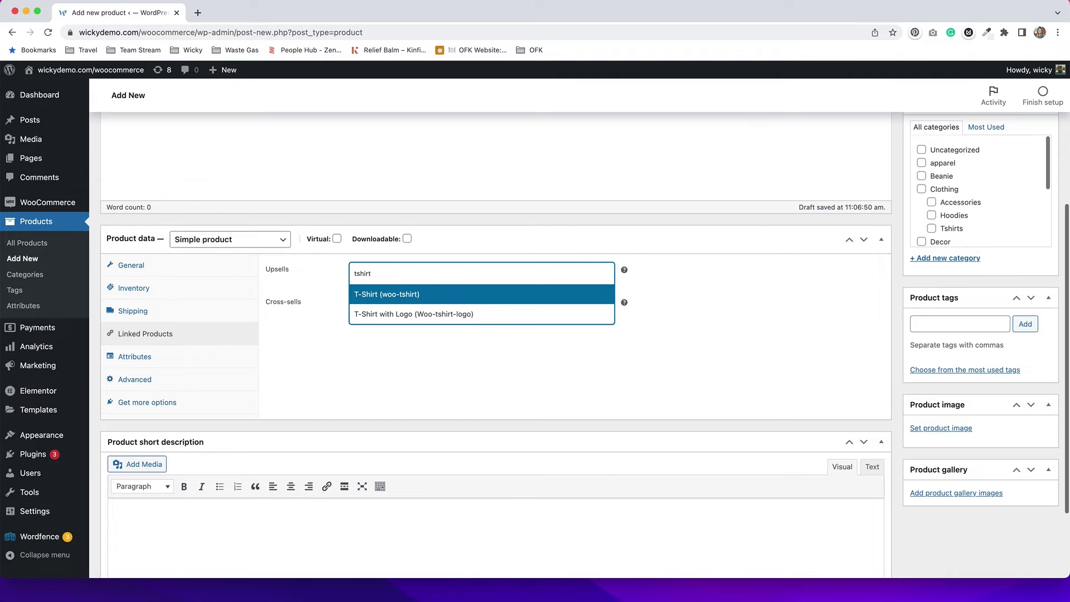
left_click(414, 296)
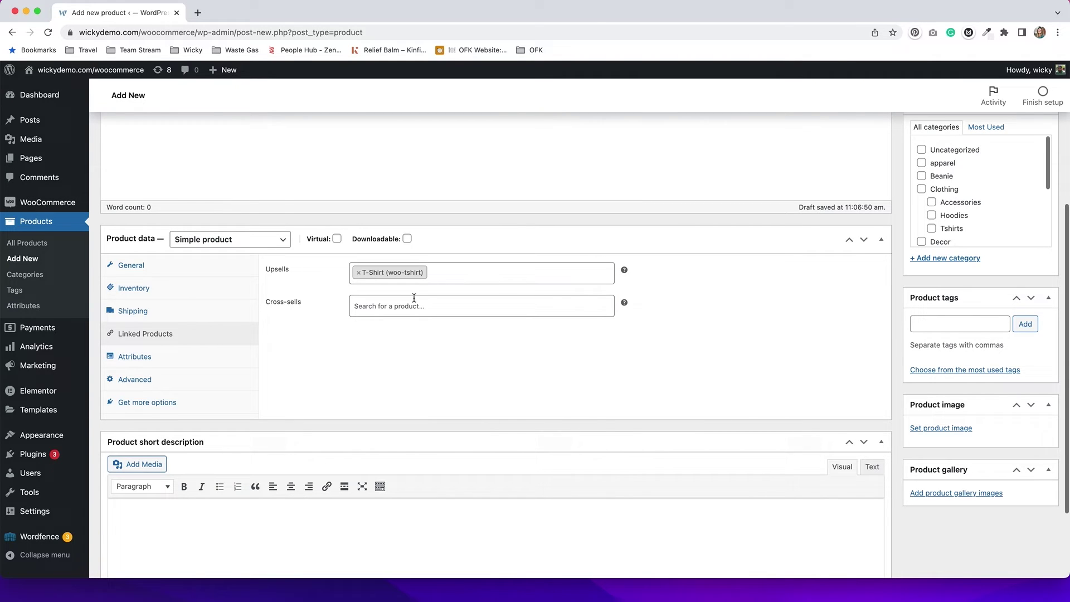
type("pennant")
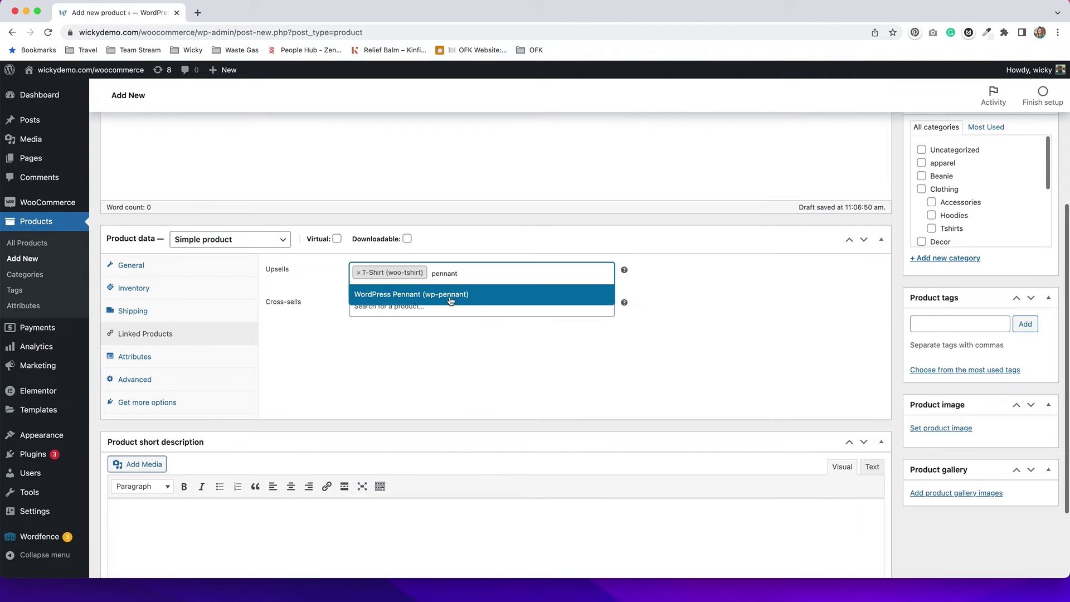
left_click(470, 293)
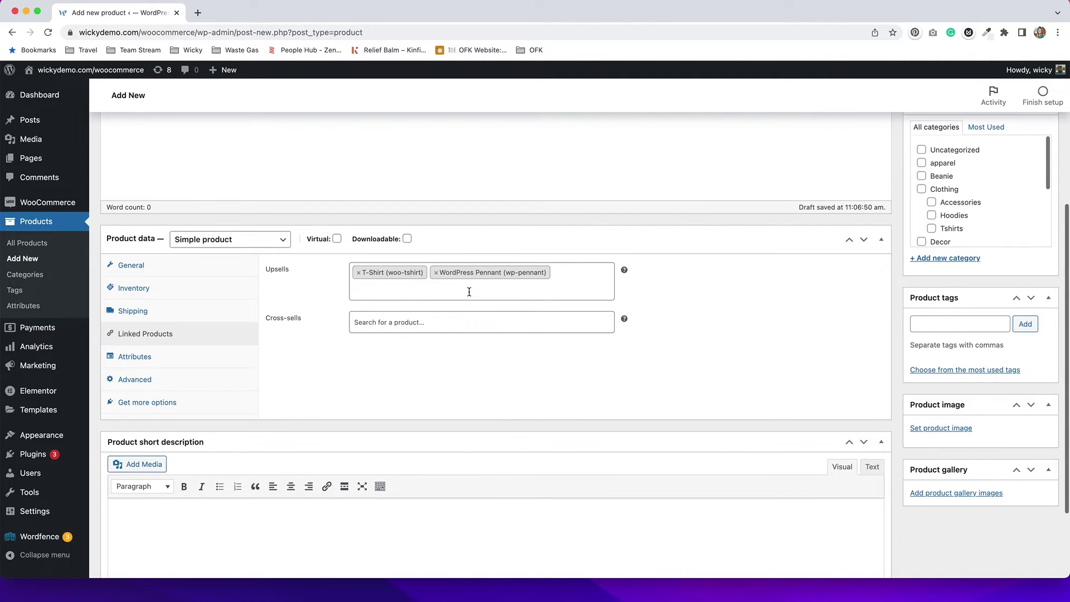
type("logo")
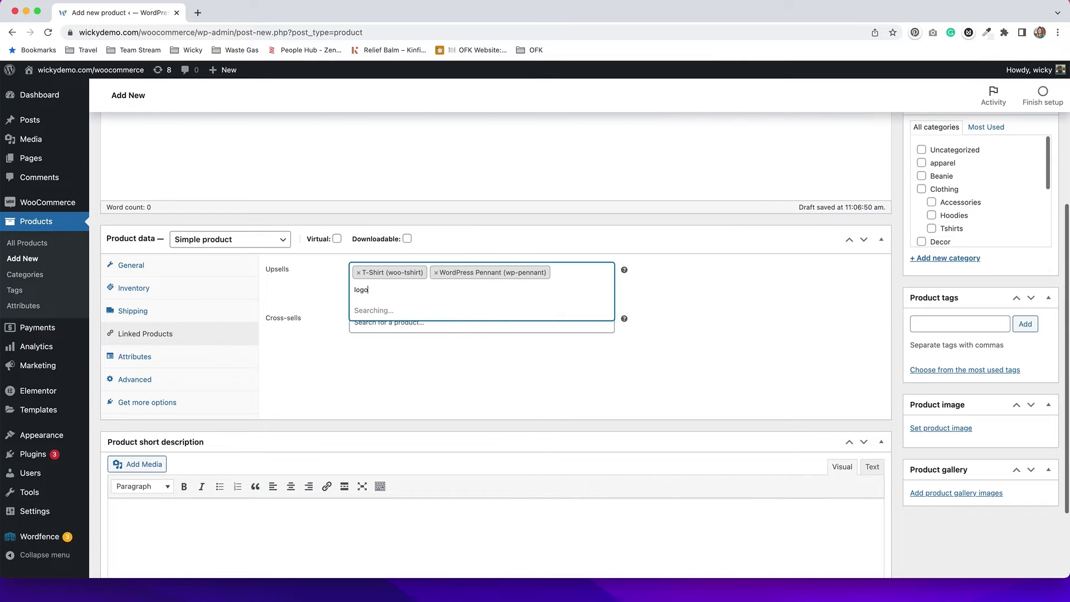
type(" collect")
left_click(475, 313)
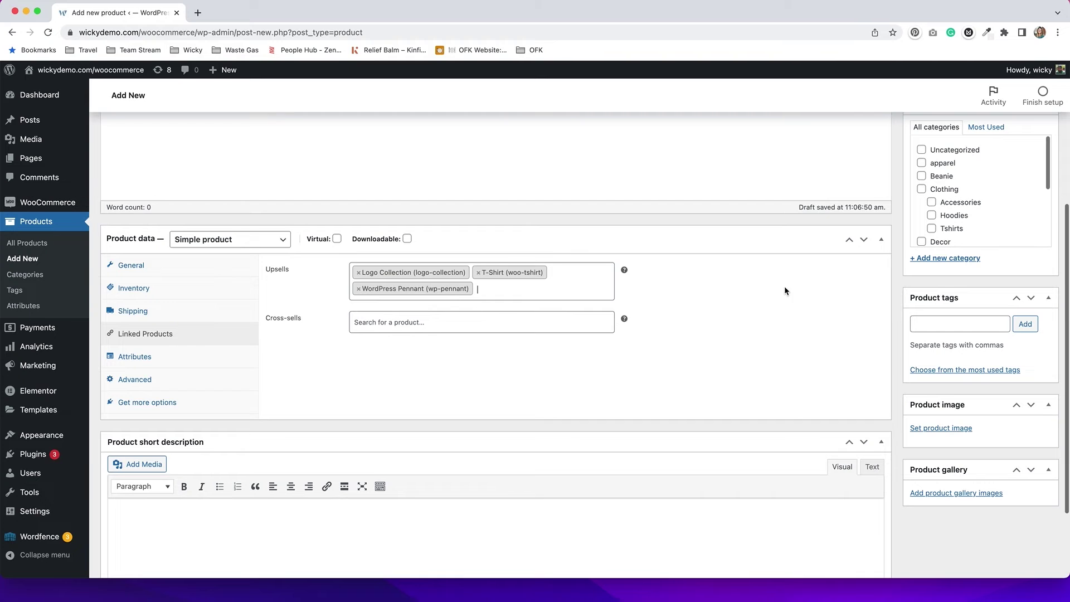
Publish the Coffee Mug product and view its store page down to the suggested products.
scroll(1028, 348, "up", 5)
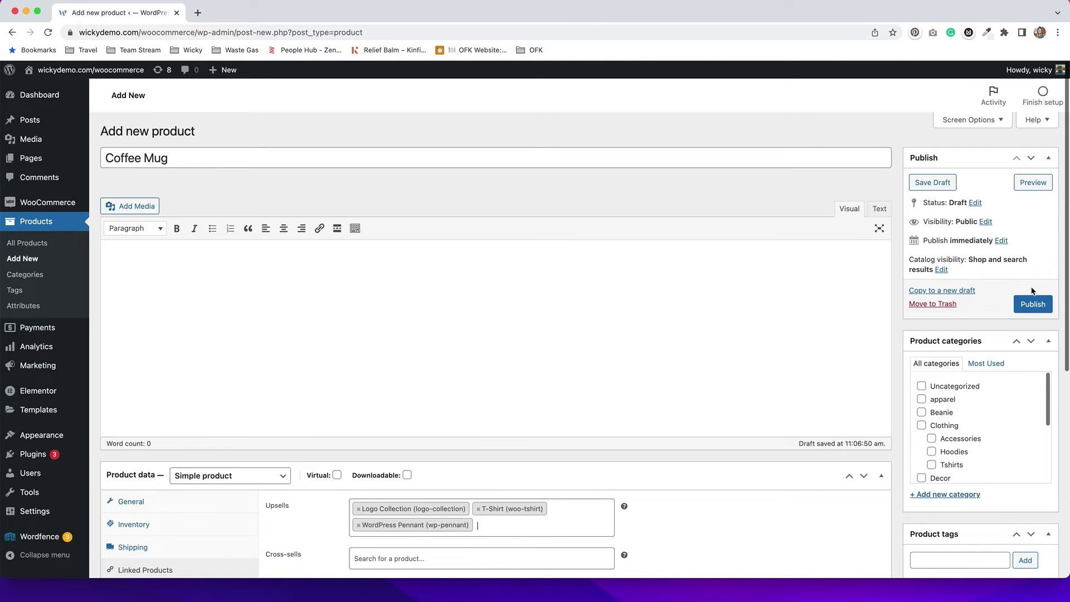
left_click(1034, 304)
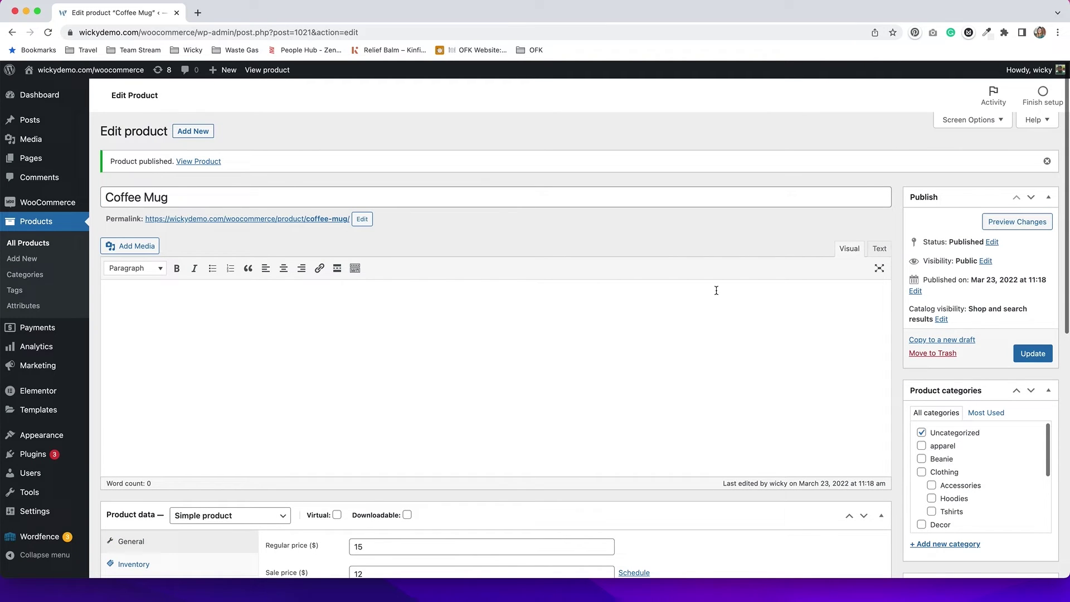
left_click(275, 220)
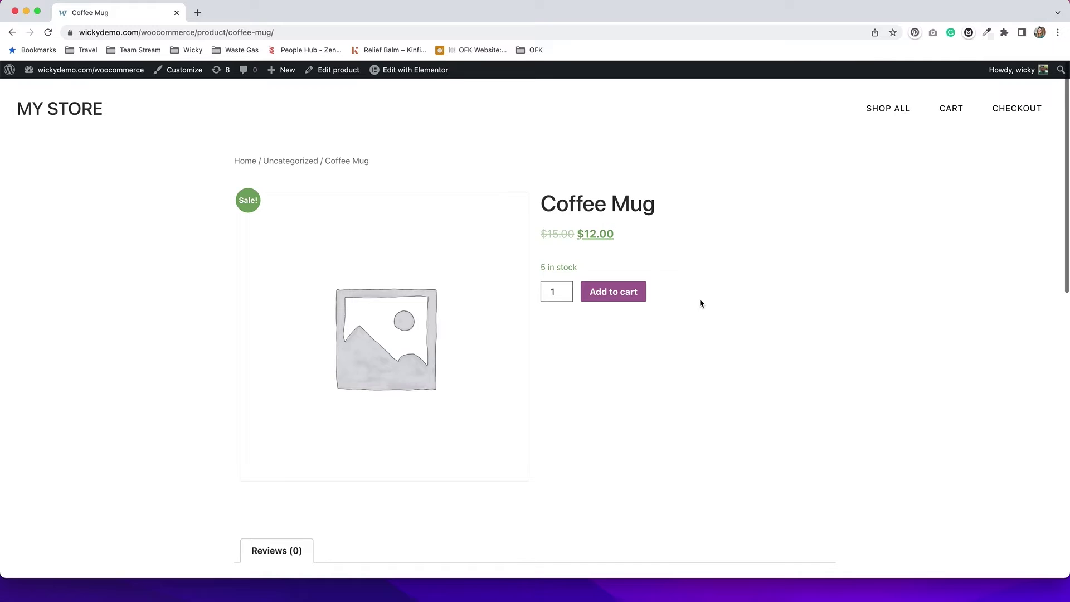
scroll(701, 301, "down", 5)
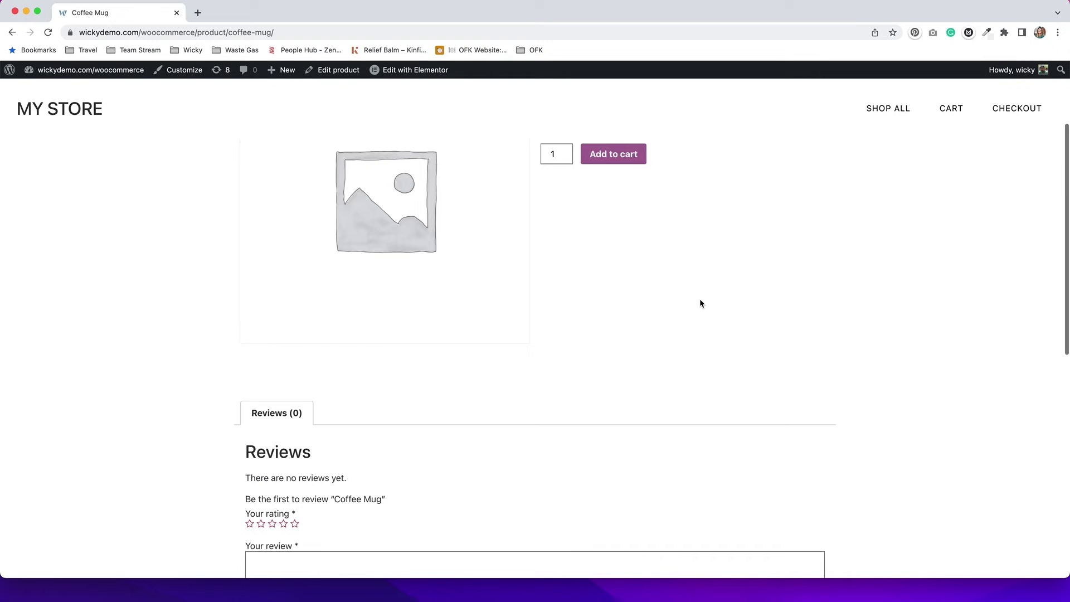
scroll(701, 304, "down", 4)
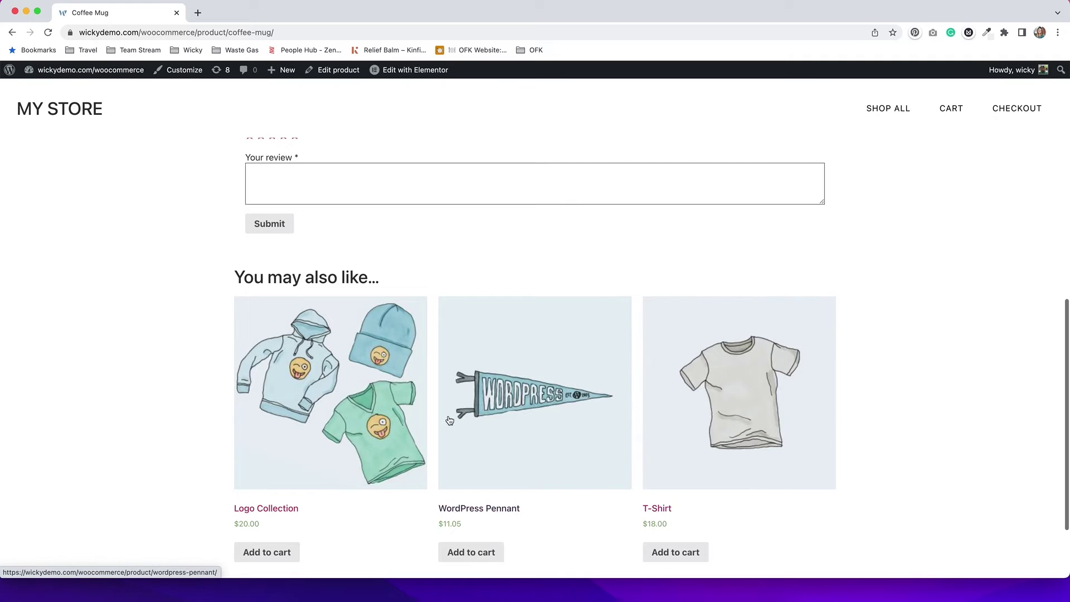
scroll(311, 407, "down", 1)
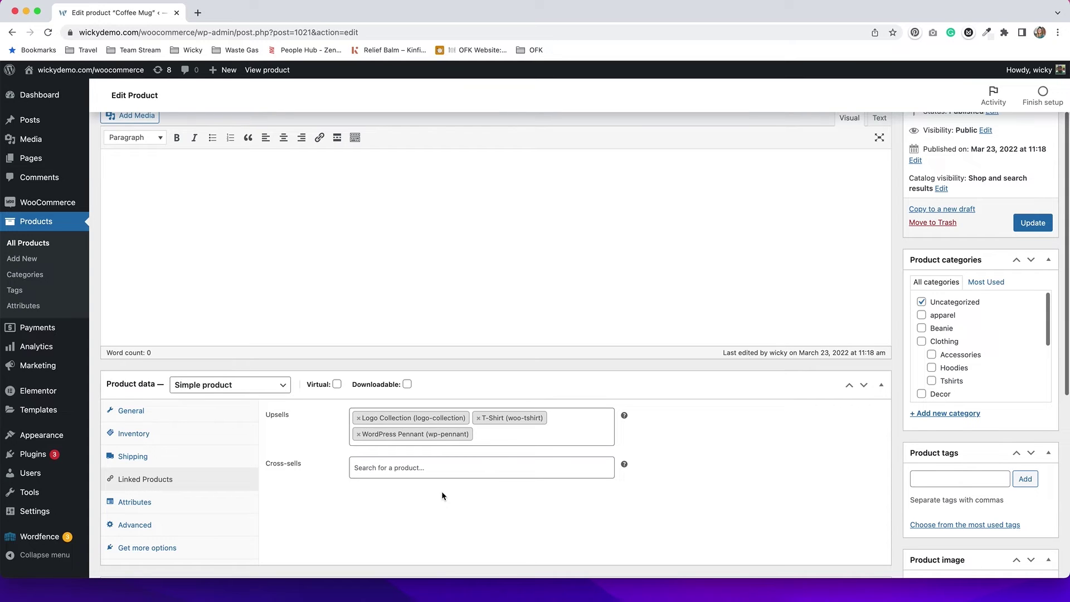
Change the Coffee Mug's product type to Variable product.
left_click(198, 508)
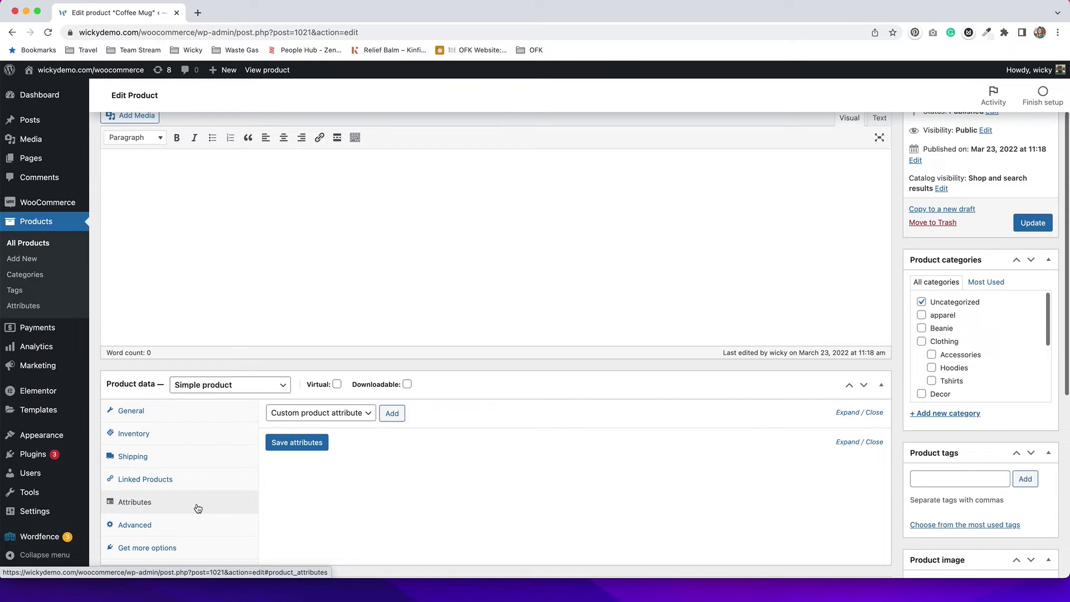
left_click(238, 387)
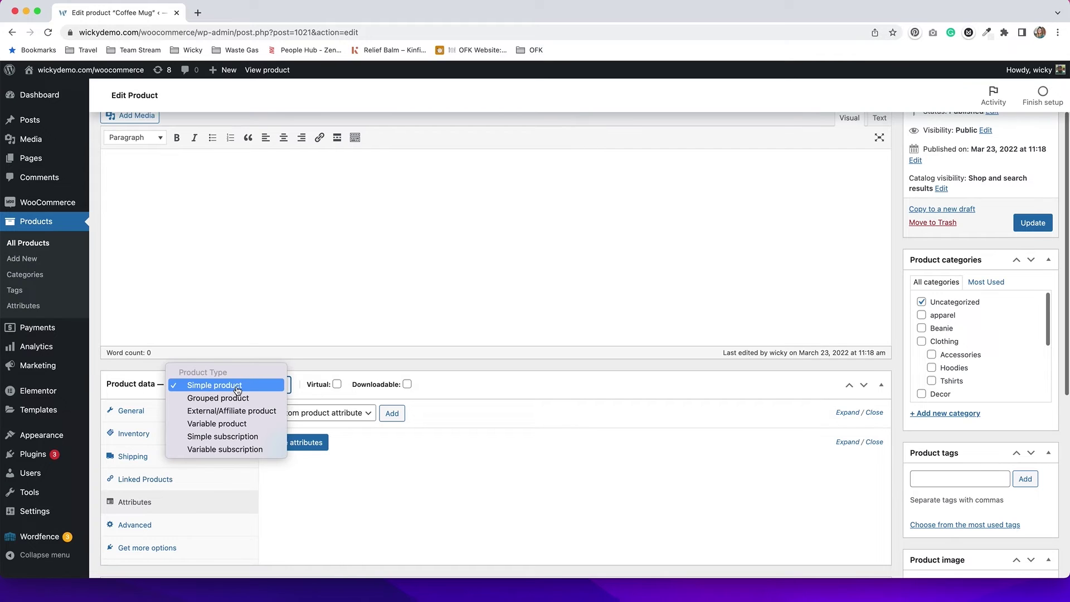
left_click(234, 423)
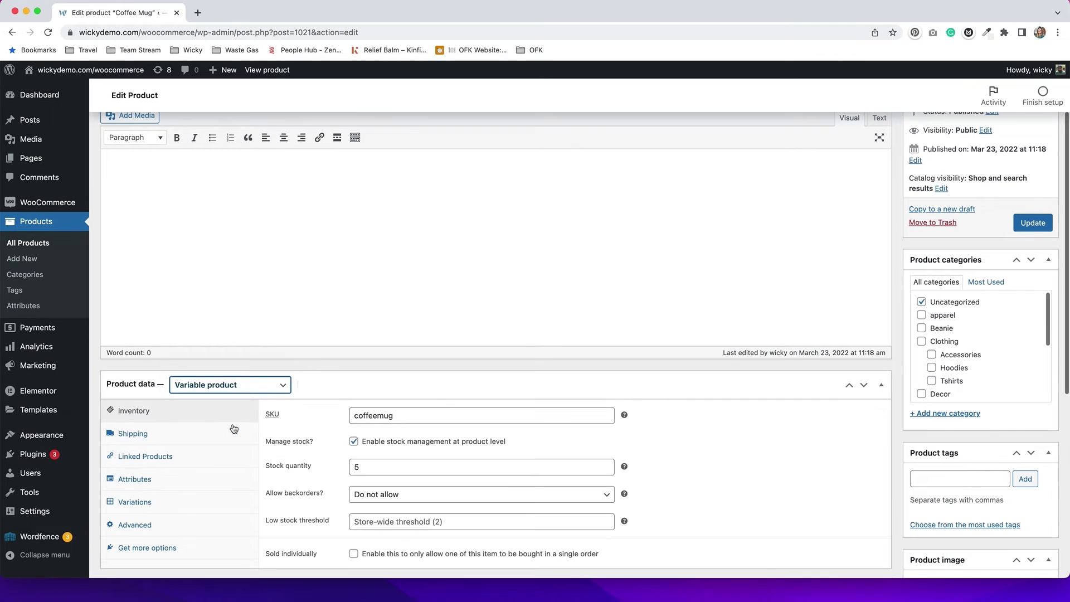
Add a custom product attribute named "Size" and enable it for variations.
left_click(163, 486)
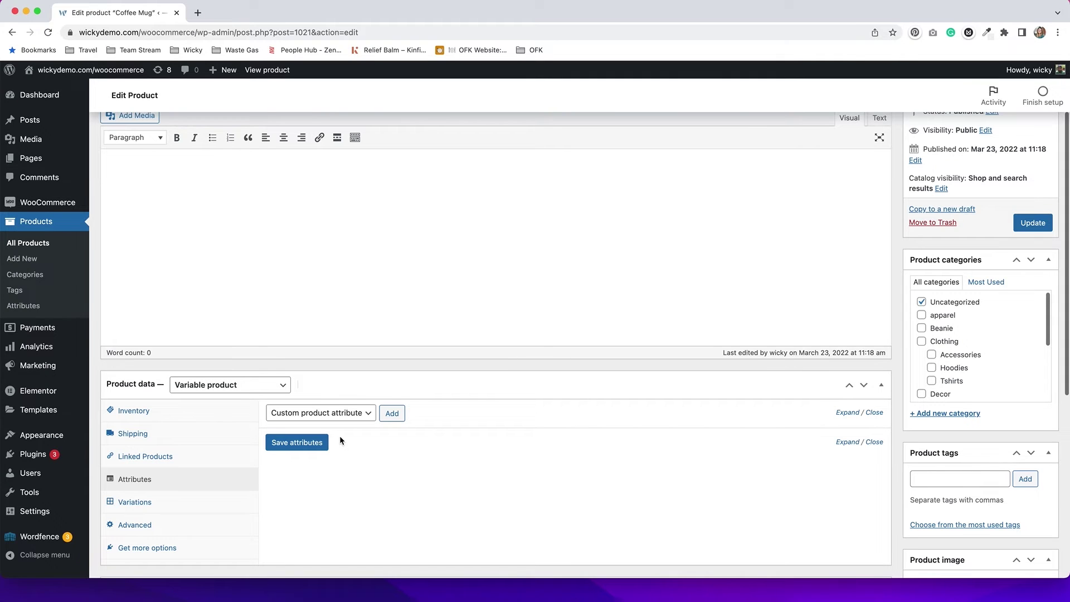
left_click(393, 413)
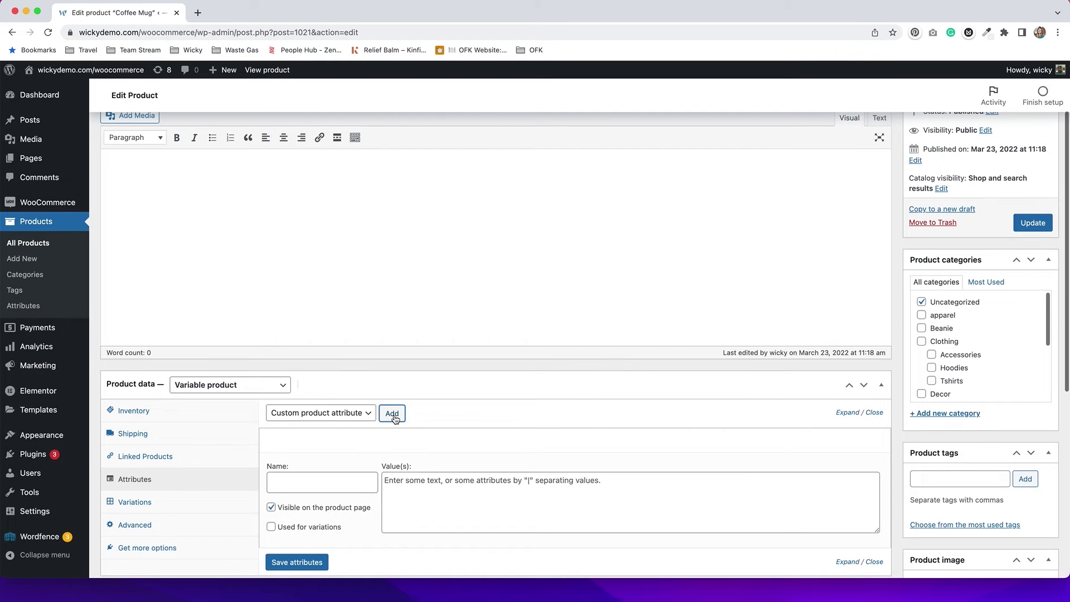
left_click(308, 484)
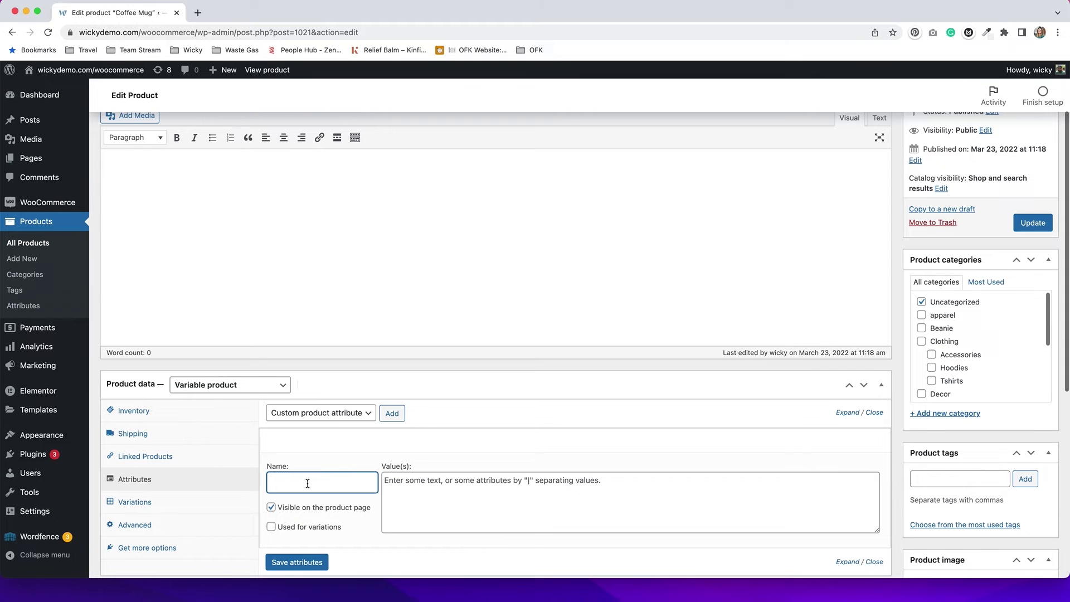
type("Size")
left_click(272, 527)
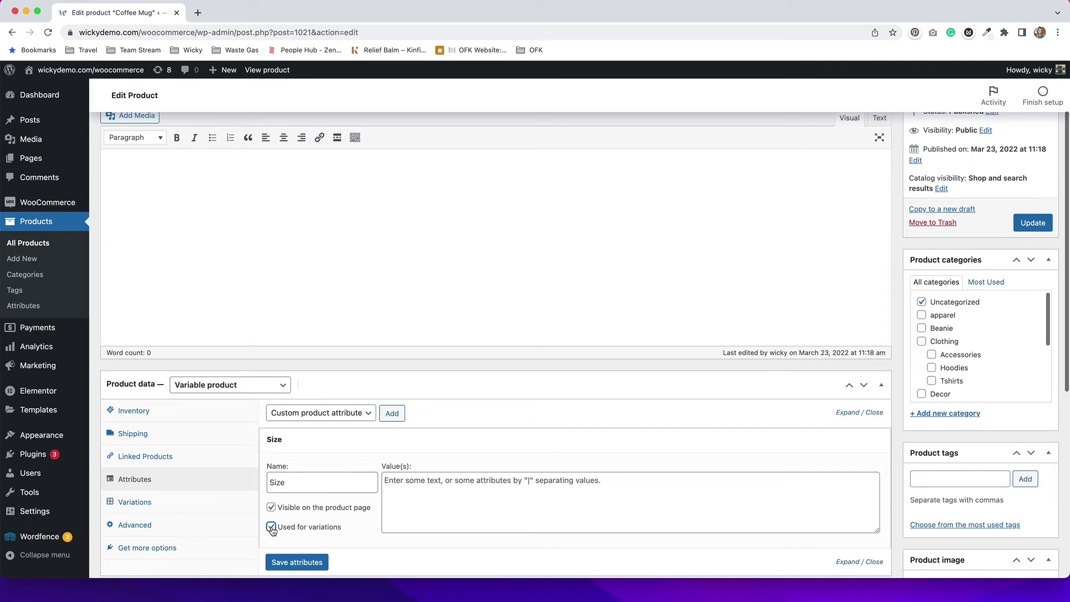
Enter "Small | Large" as the Size attribute's values, save the attributes and recheck the saved entry.
left_click(414, 497)
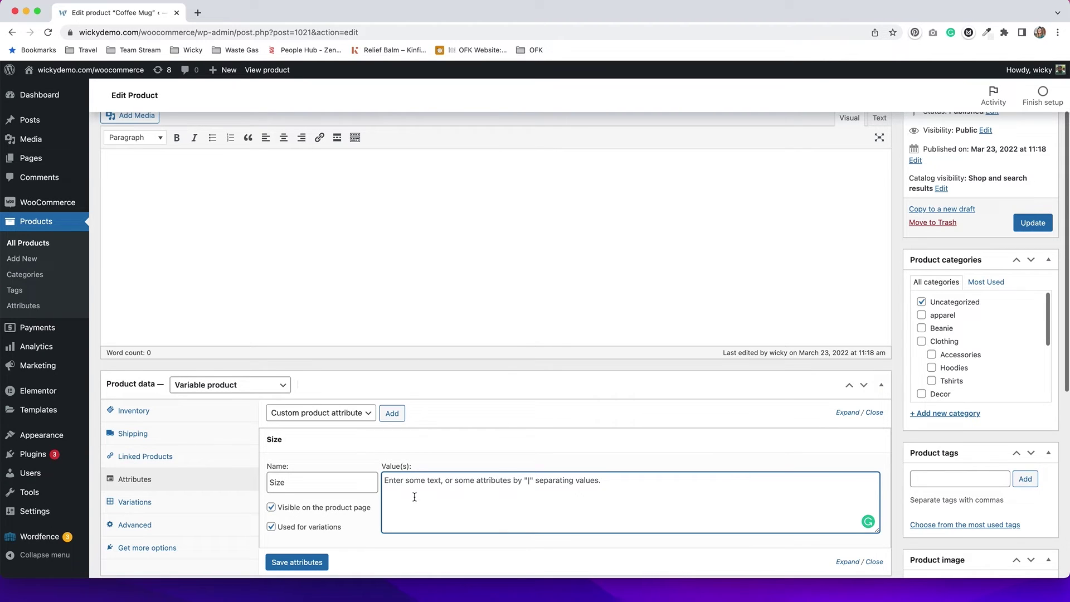
type("Small")
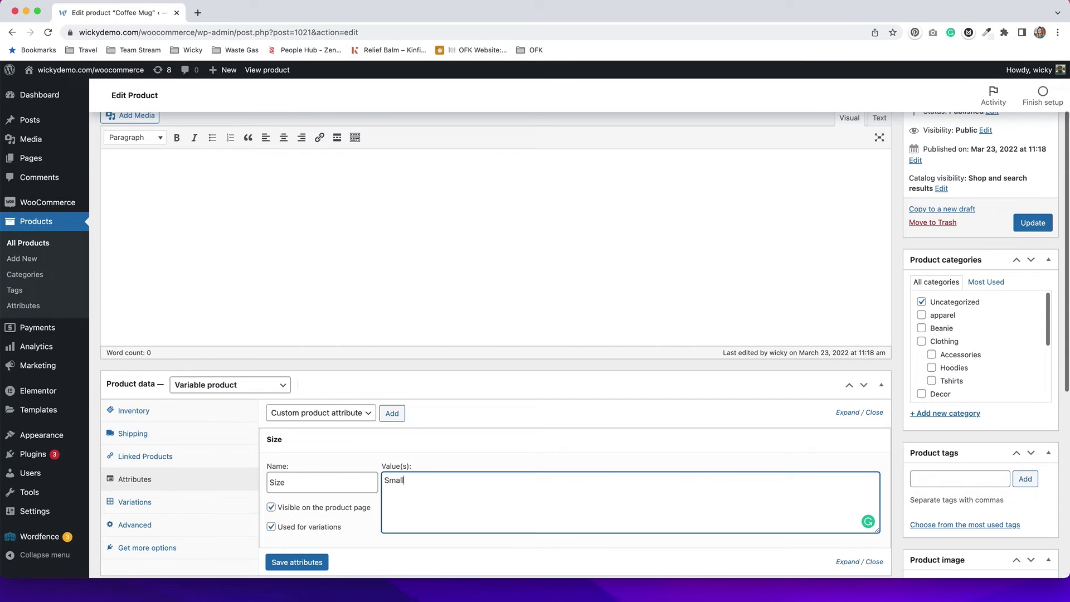
type(" | Large")
left_click(293, 567)
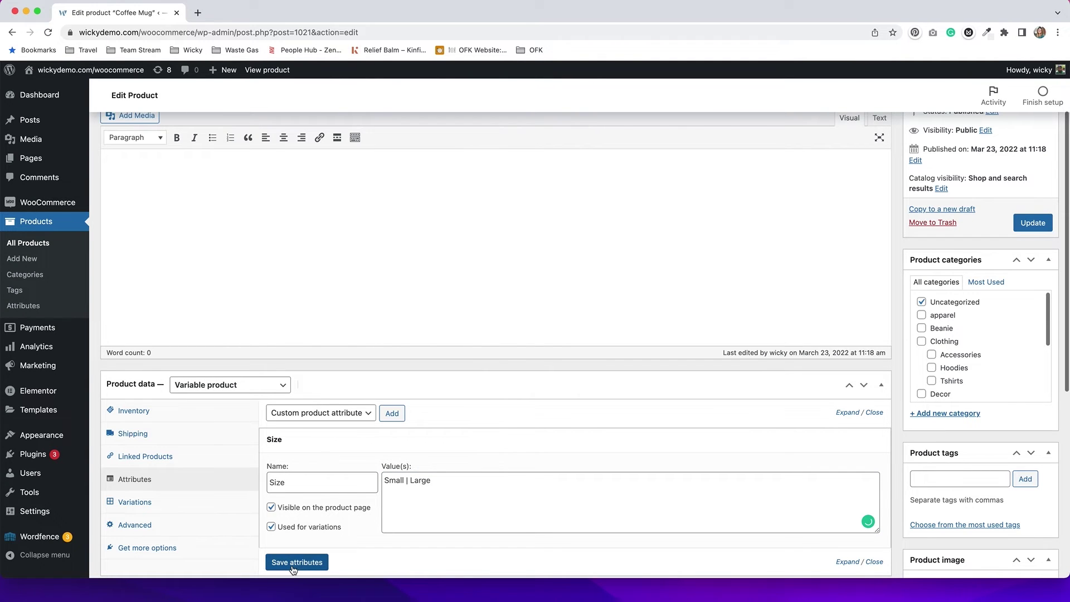
left_click(293, 568)
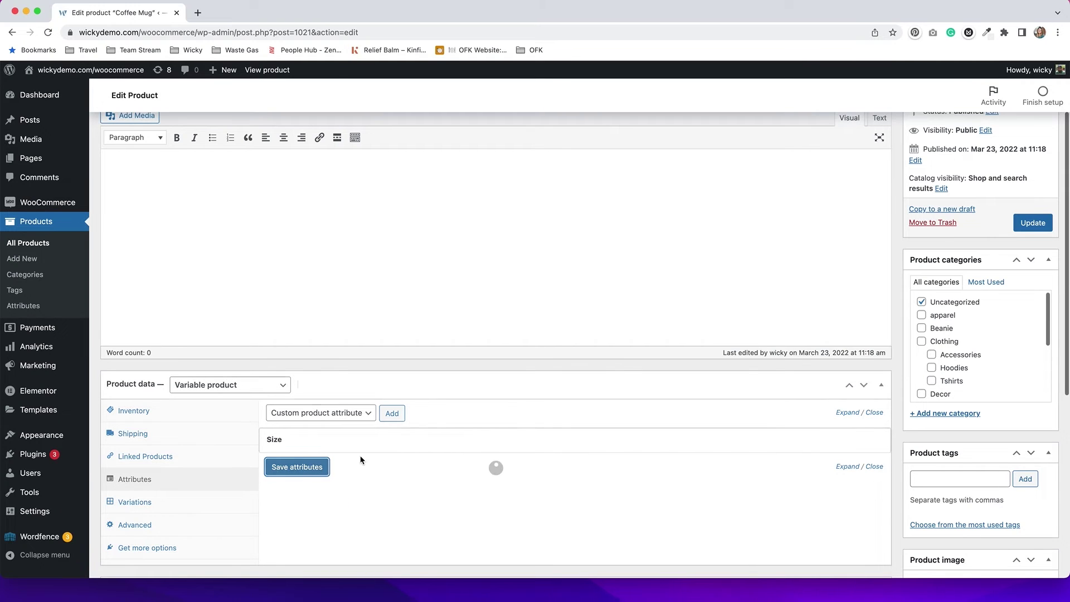
left_click(856, 467)
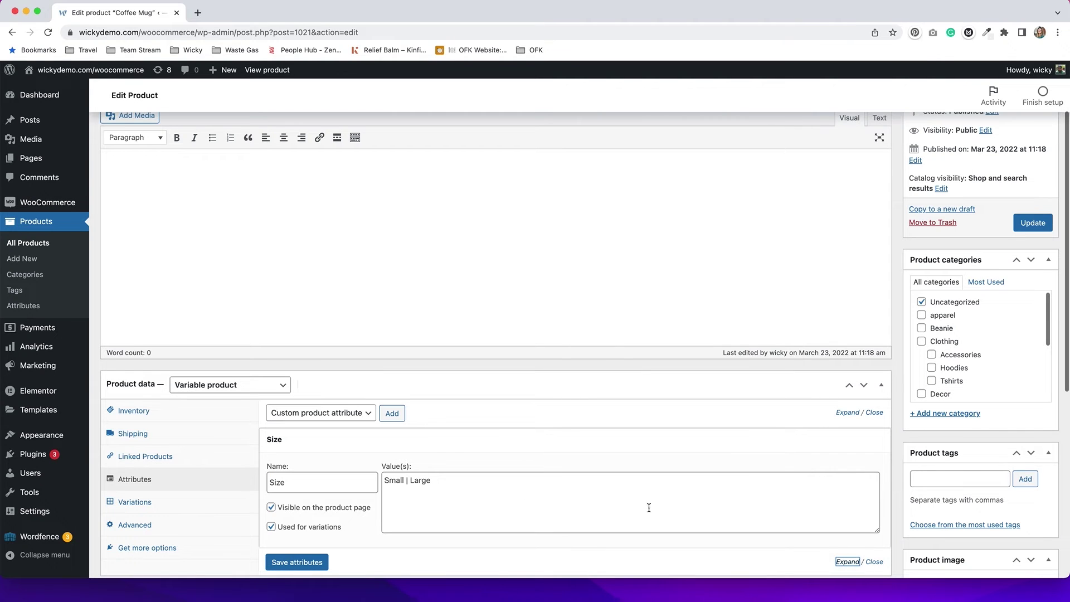
left_click(874, 413)
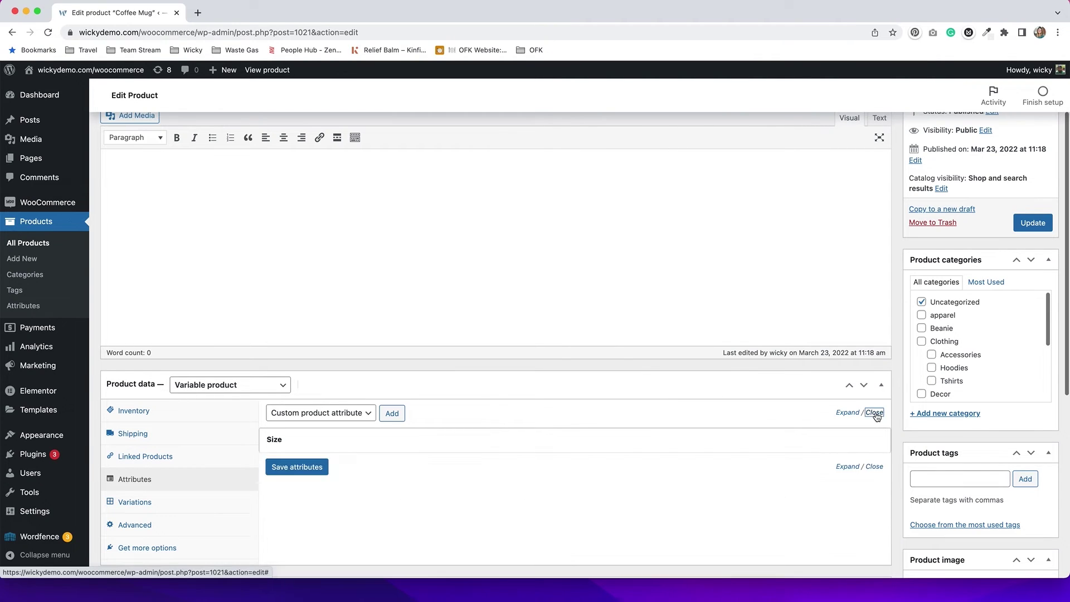
Create product variations from all attributes and confirm linking them.
left_click(172, 503)
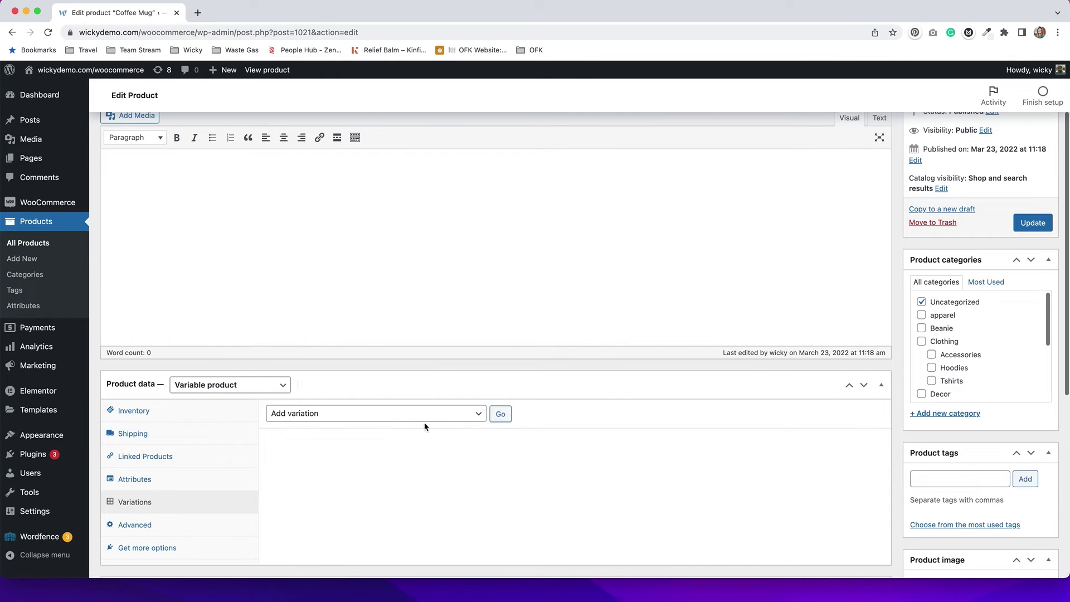
left_click(464, 419)
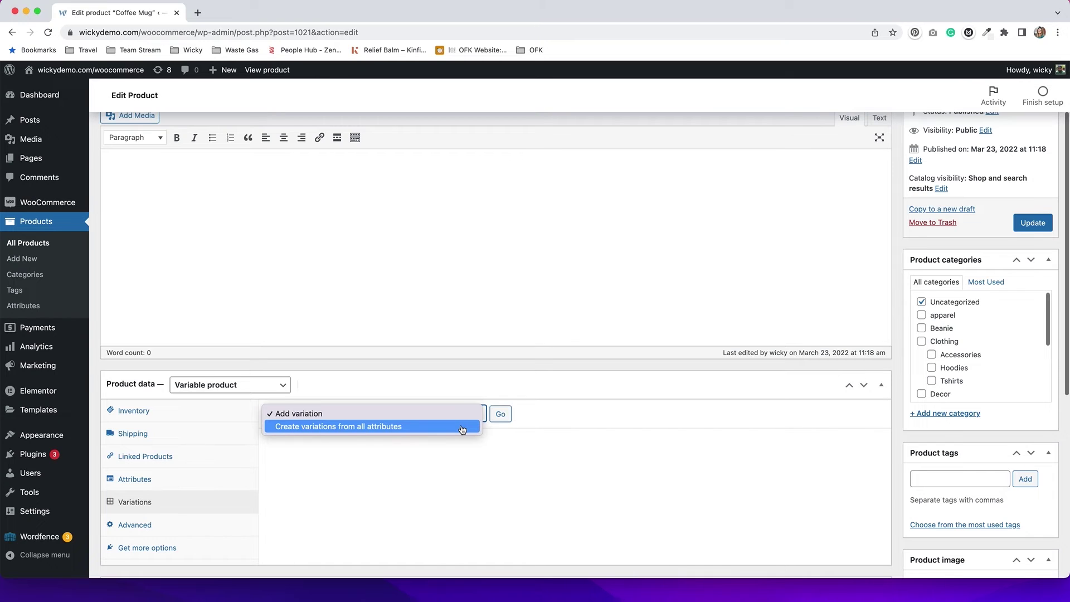
left_click(462, 427)
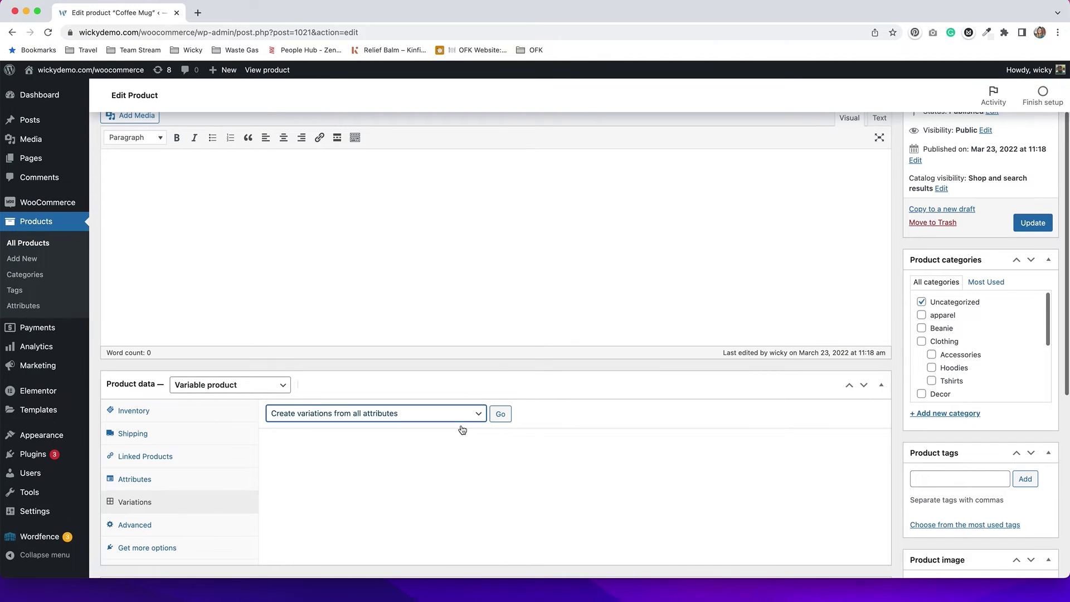
left_click(501, 415)
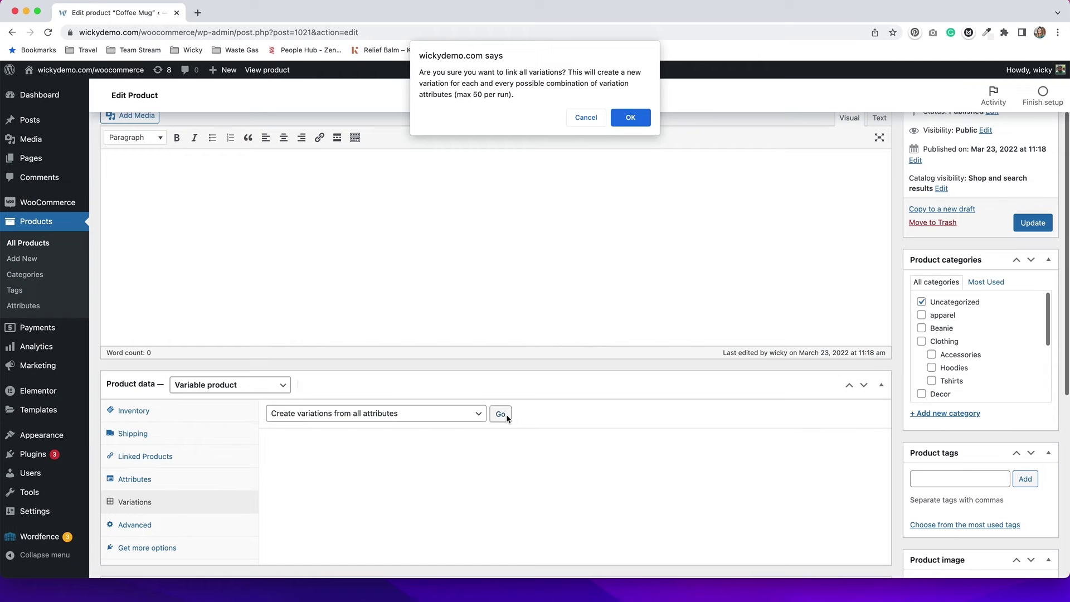
left_click(631, 118)
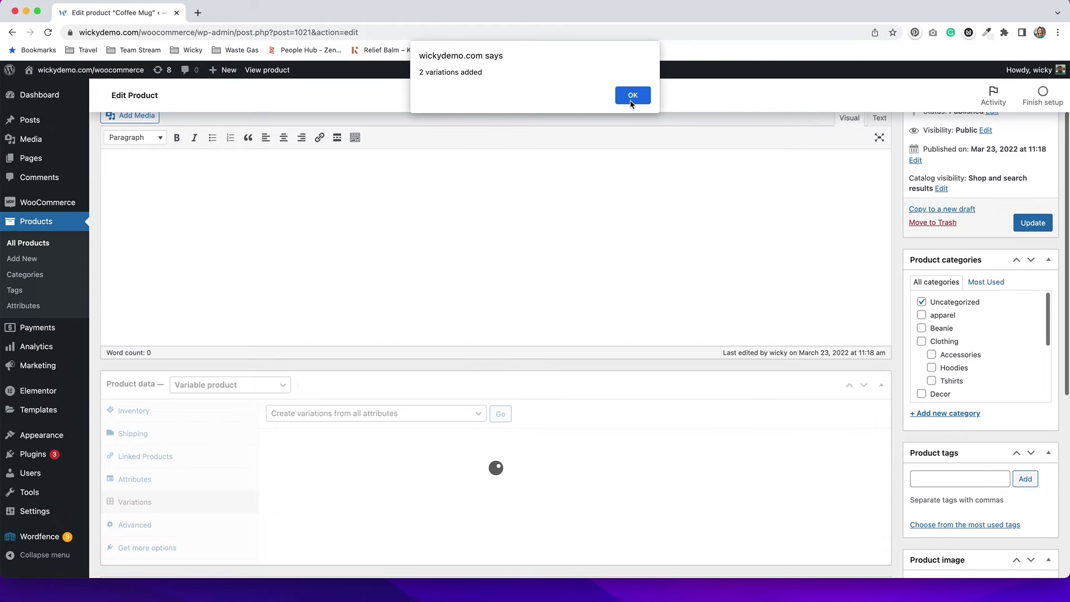
left_click(632, 95)
Expand all variations and examine the settings available for the Small and Large sizes.
scroll(781, 334, "down", 2)
left_click(842, 384)
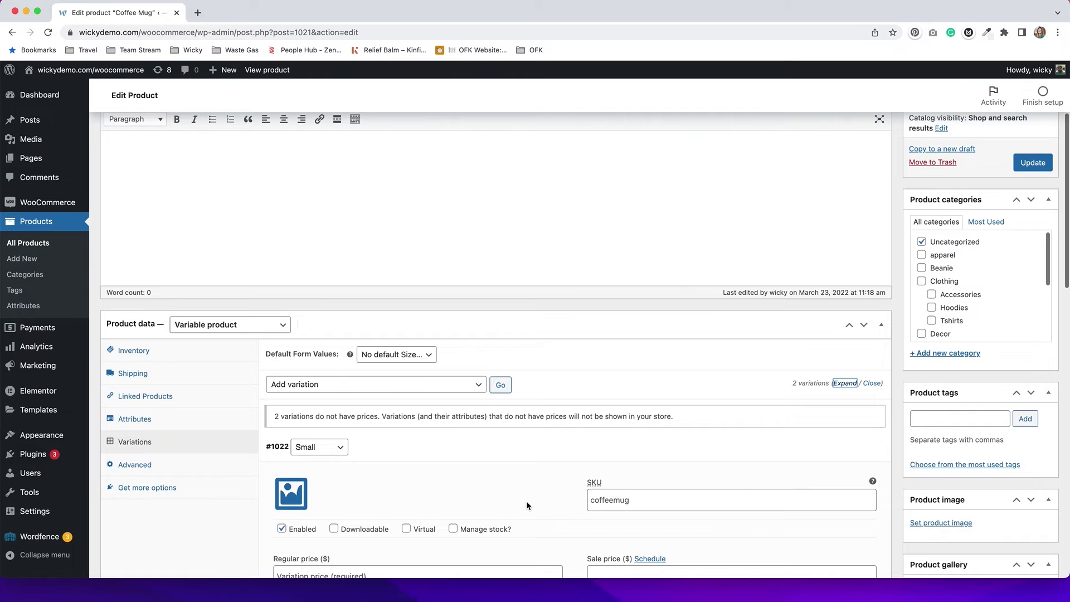
scroll(526, 501, "down", 3)
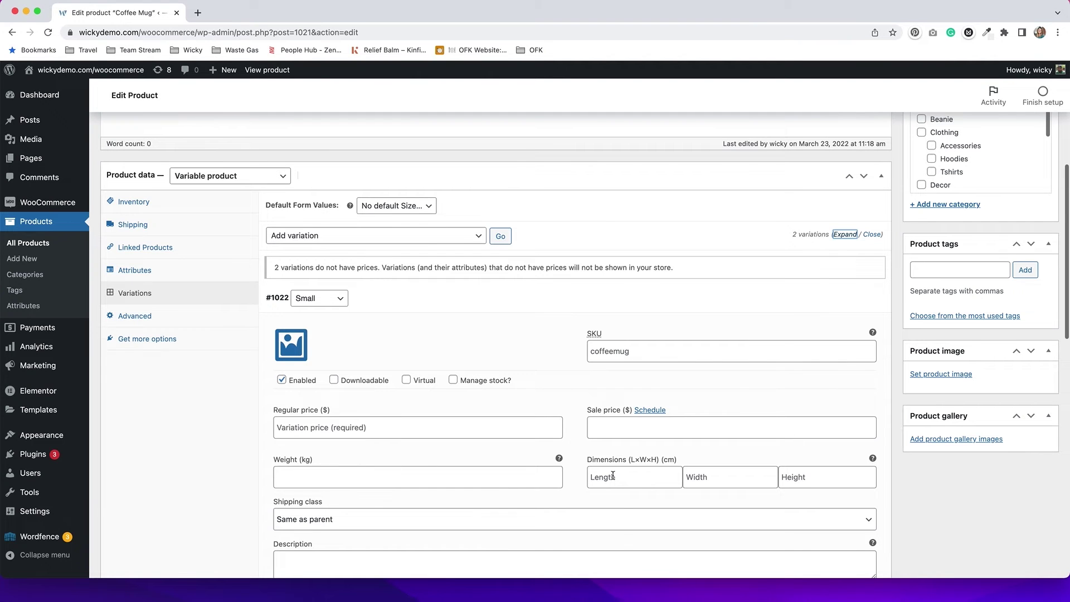
scroll(686, 485, "down", 3)
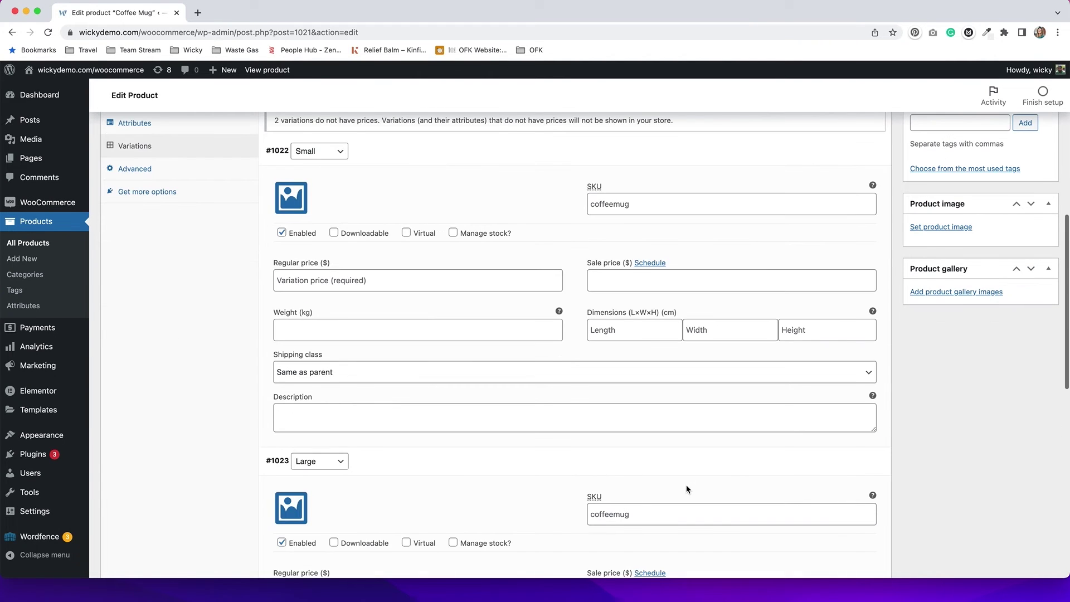
Set the regular price of the Small variation to 15.
scroll(687, 489, "down", 3)
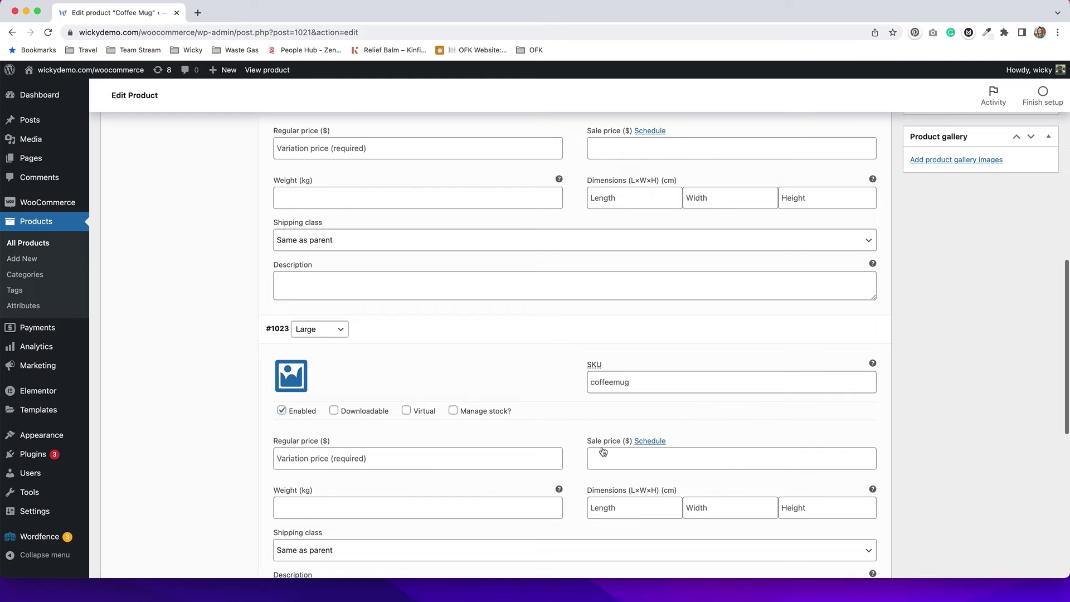
scroll(414, 460, "down", 2)
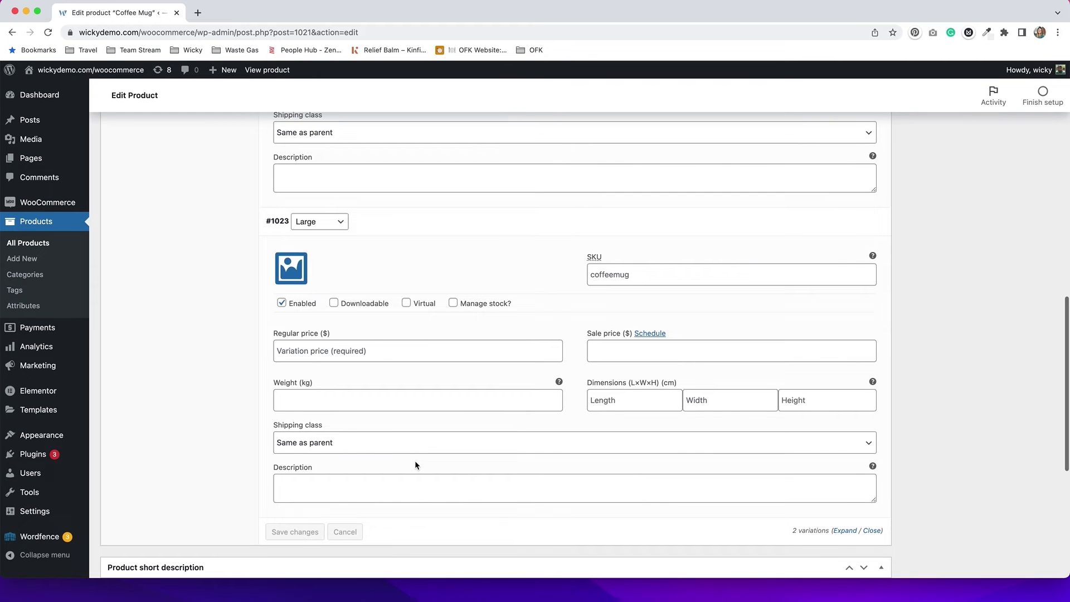
scroll(415, 460, "up", 8)
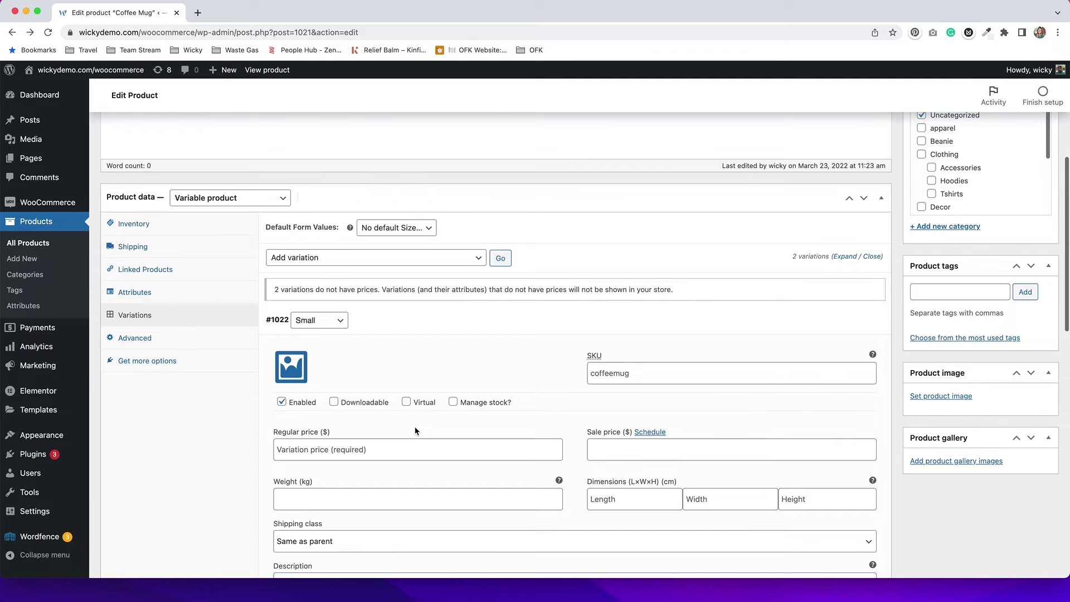
left_click(355, 451)
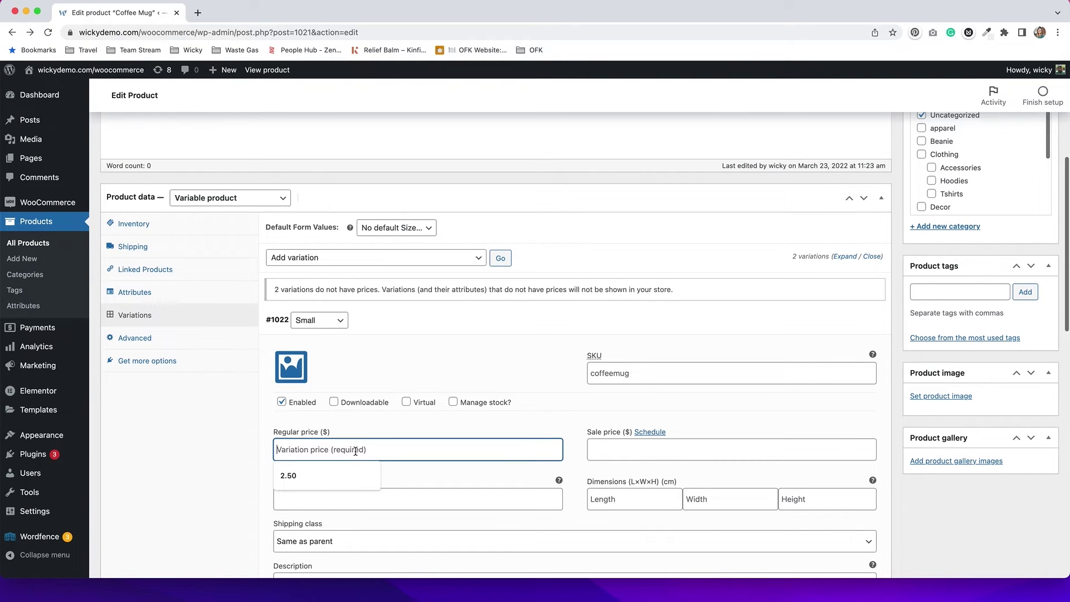
type("15")
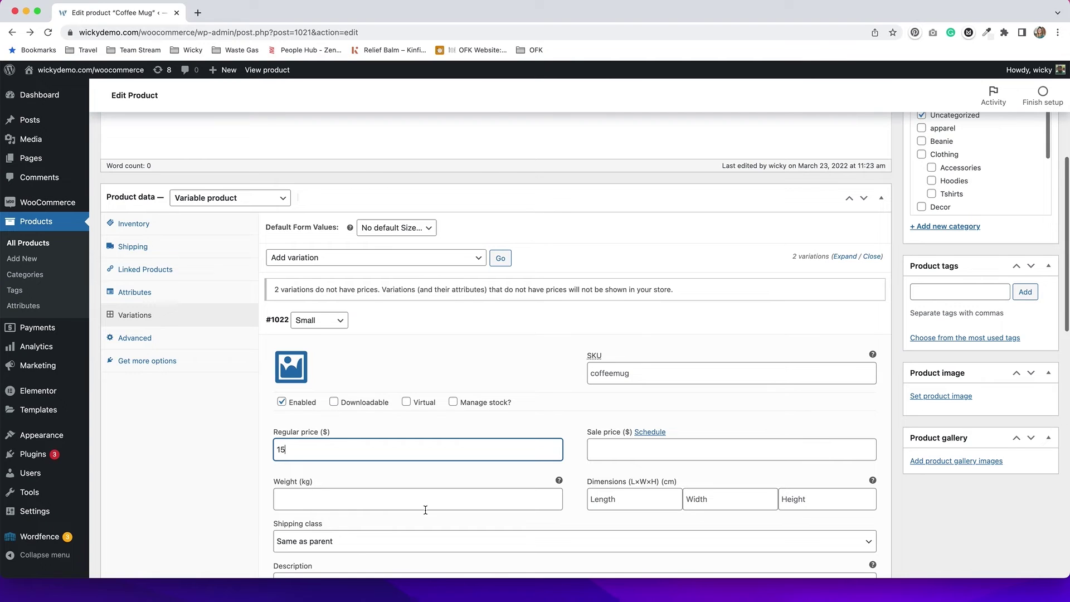
Set the regular price of the Large variation to 15 and update the product.
scroll(426, 507, "down", 1)
scroll(424, 510, "down", 5)
left_click(309, 477)
type("15")
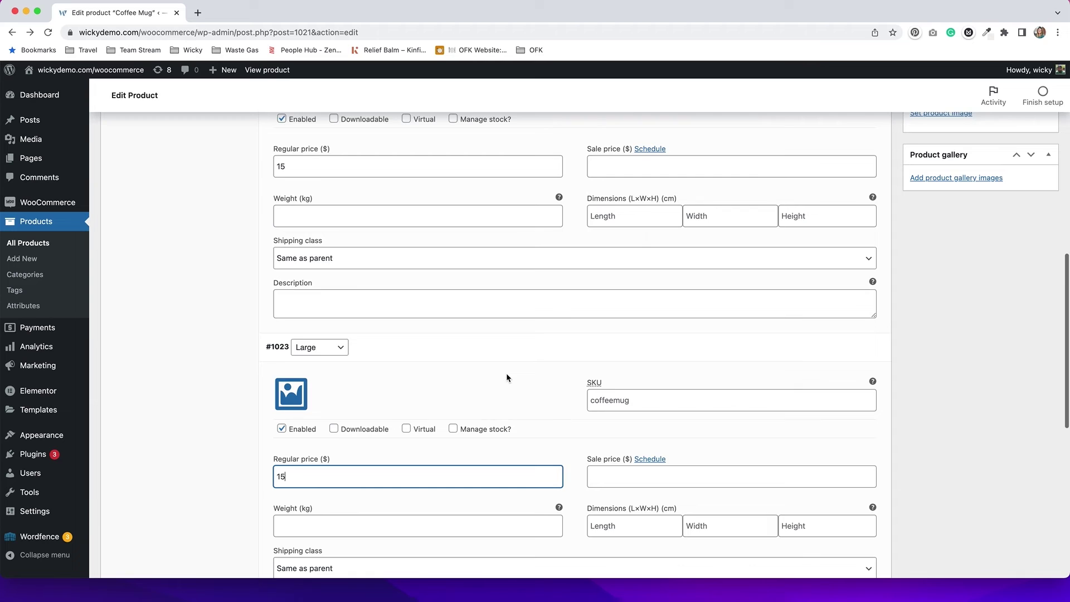
scroll(971, 368, "up", 10)
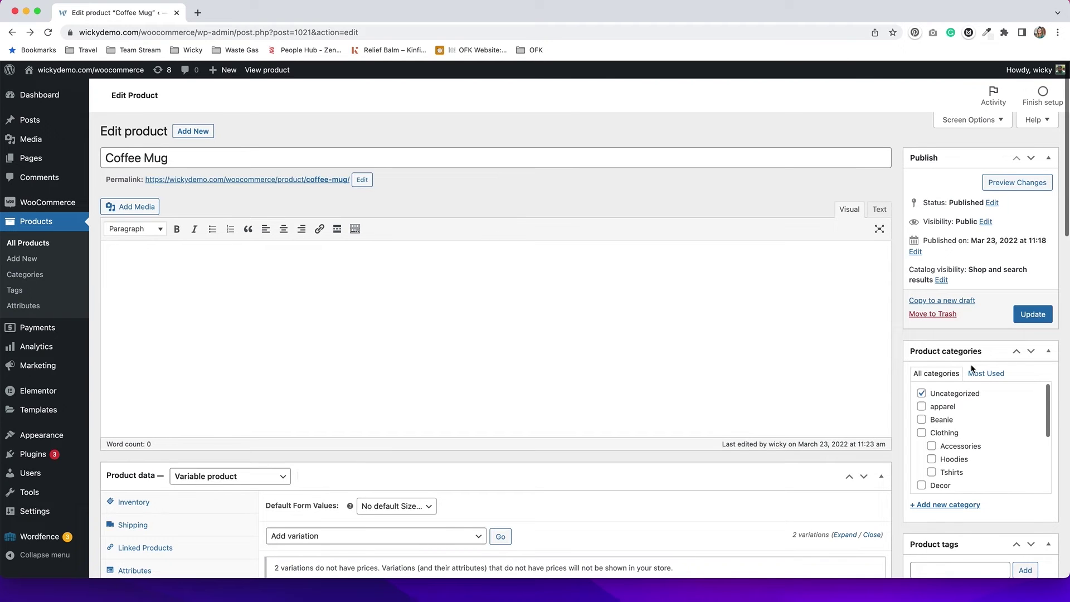
left_click(1038, 315)
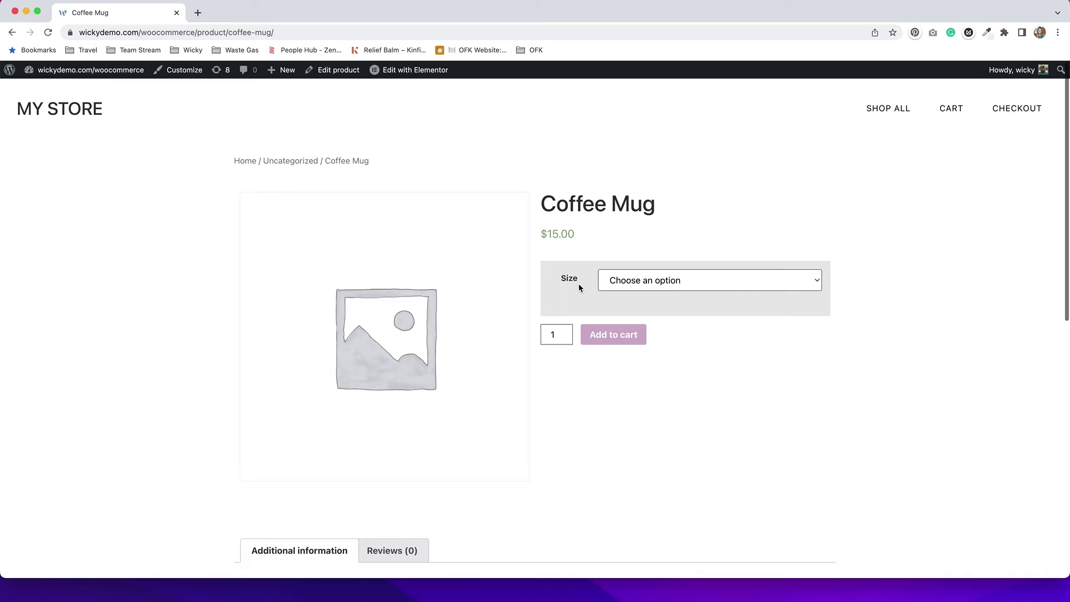
Try the Small and Large size options on the Coffee Mug store page.
left_click(675, 283)
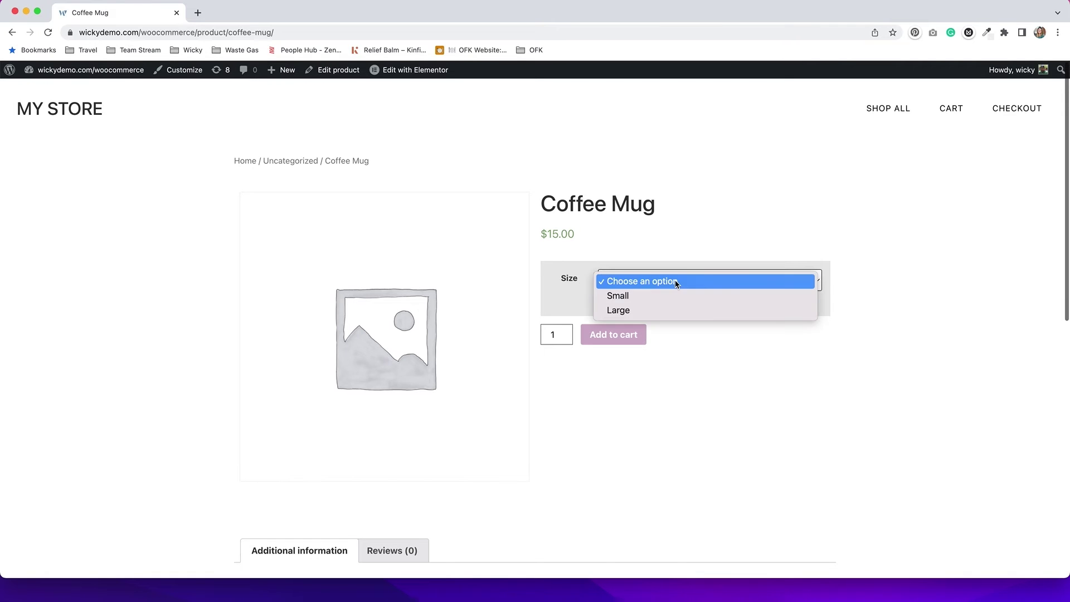
left_click(674, 295)
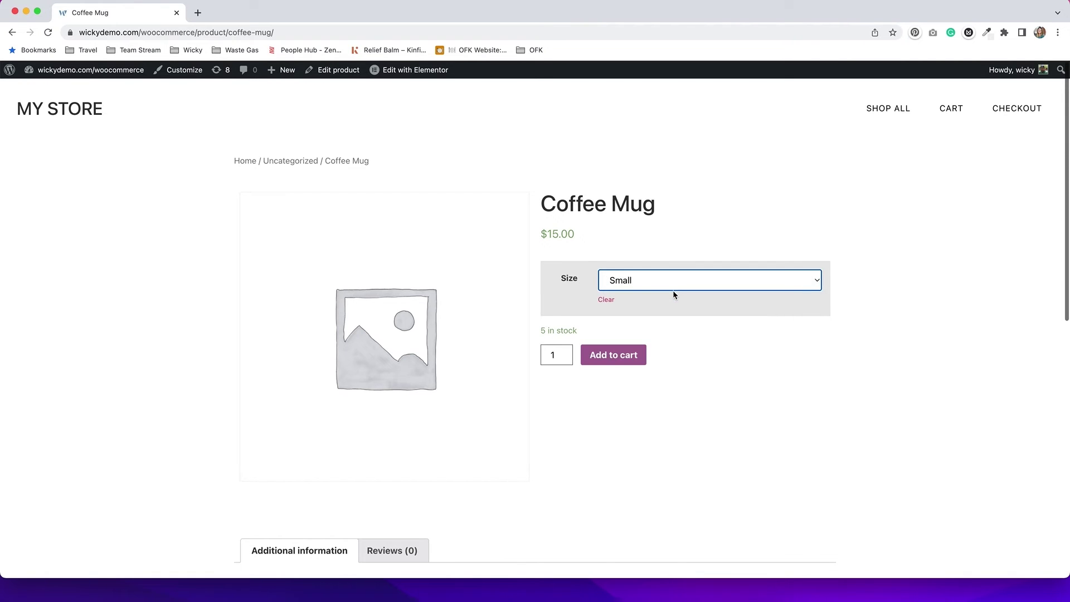
left_click(676, 279)
left_click(671, 296)
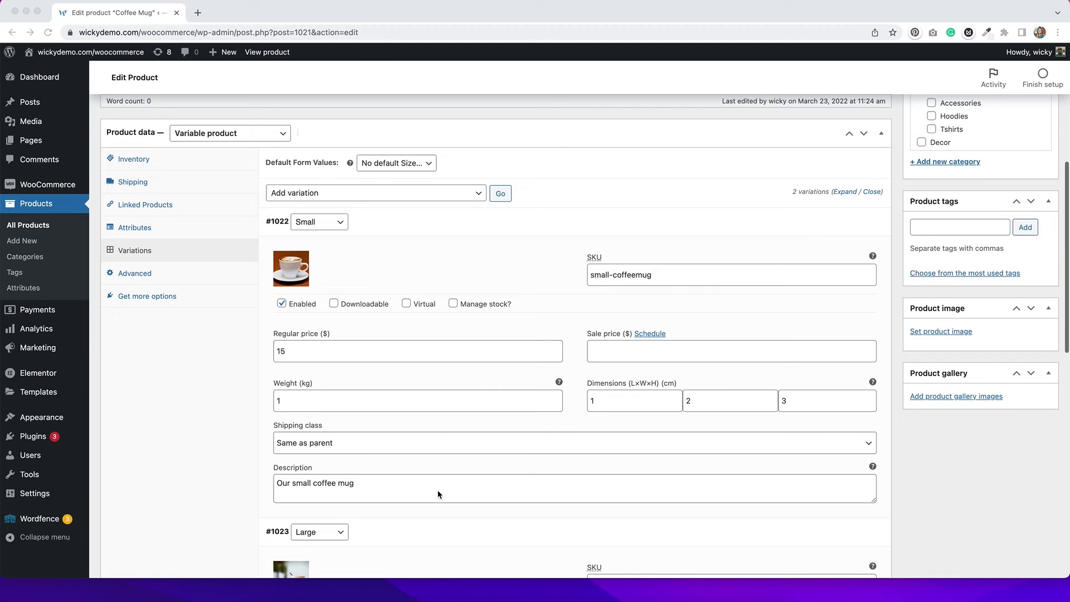
Review the filled-in variation settings, then choose the Small size on the store page and check its image, description, weight and dimensions.
scroll(439, 494, "down", 2)
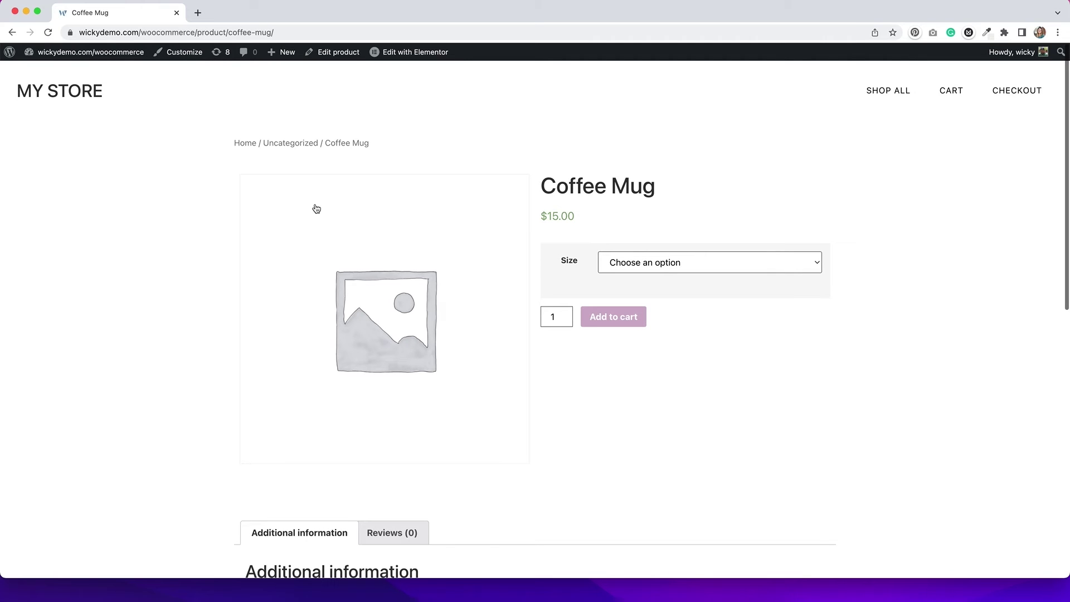
left_click(696, 262)
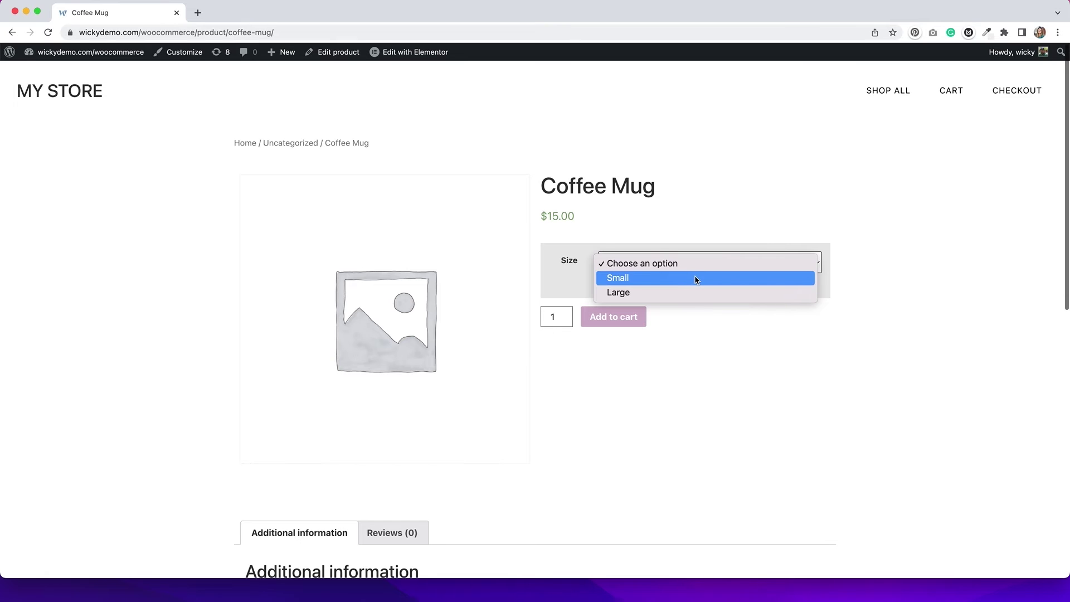
left_click(695, 278)
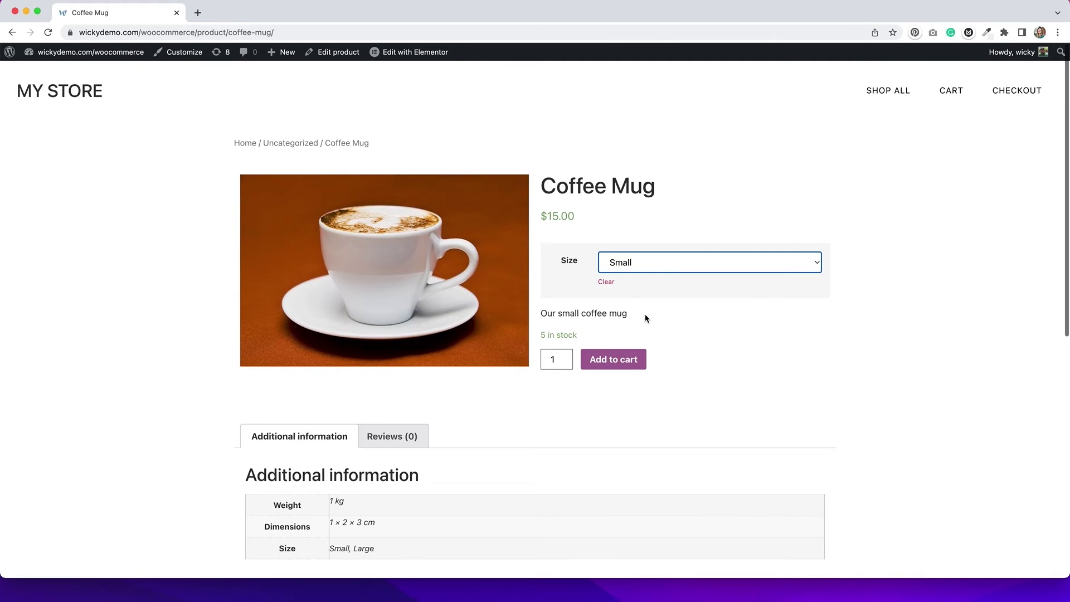
scroll(516, 435, "down", 2)
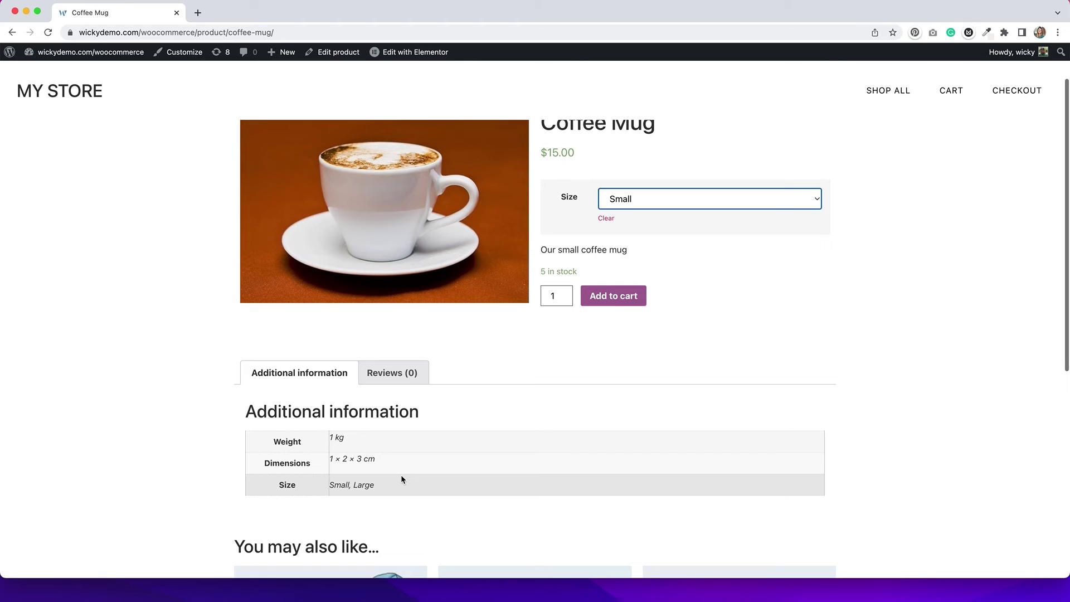
scroll(696, 217, "up", 1)
Switch the store page's size to Large and check that variation's image, description and dimensions.
left_click(745, 240)
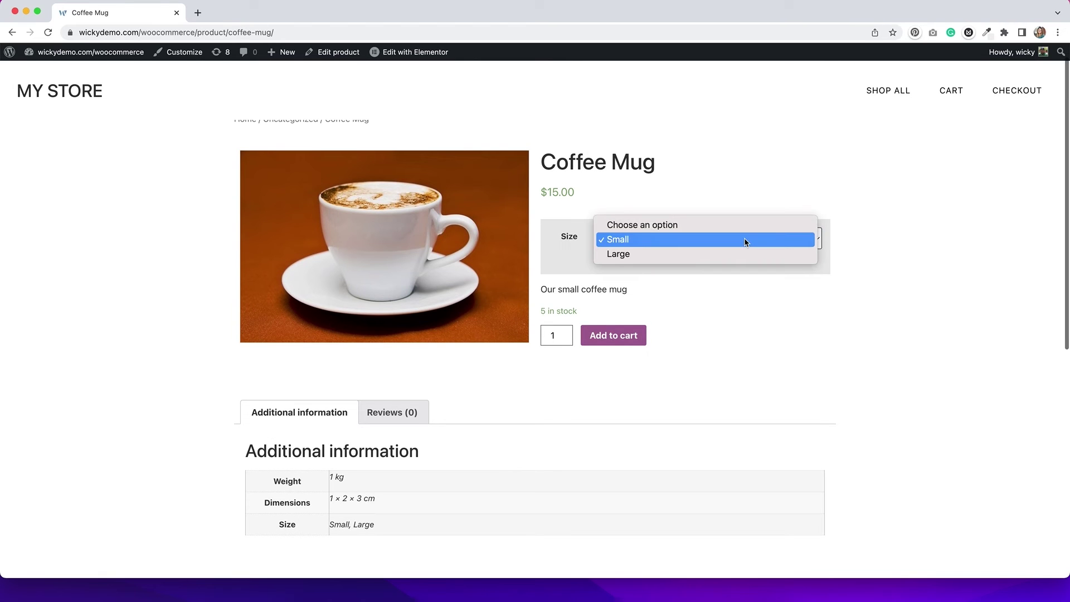
left_click(744, 255)
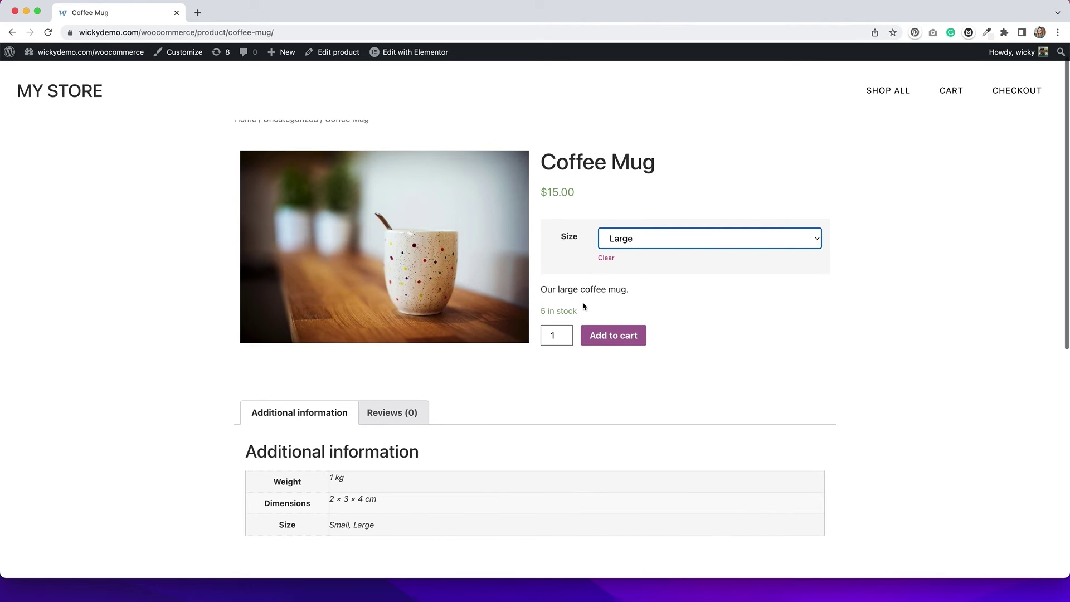
scroll(312, 496, "down", 2)
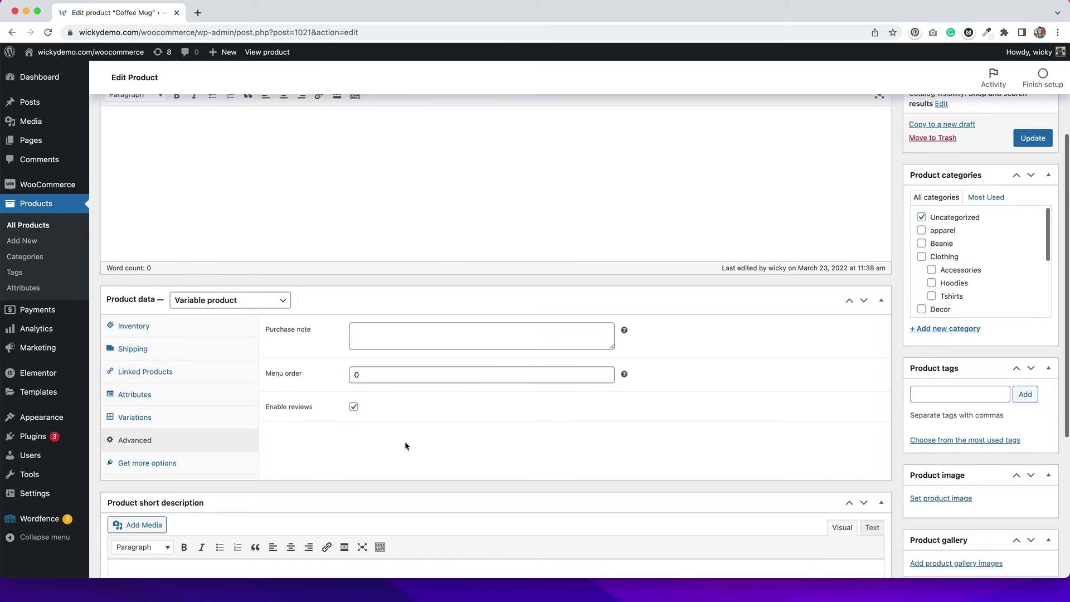
Toggle the product's Enable reviews setting off and back on, and view the Reviews section on the store page.
left_click(354, 407)
left_click(355, 410)
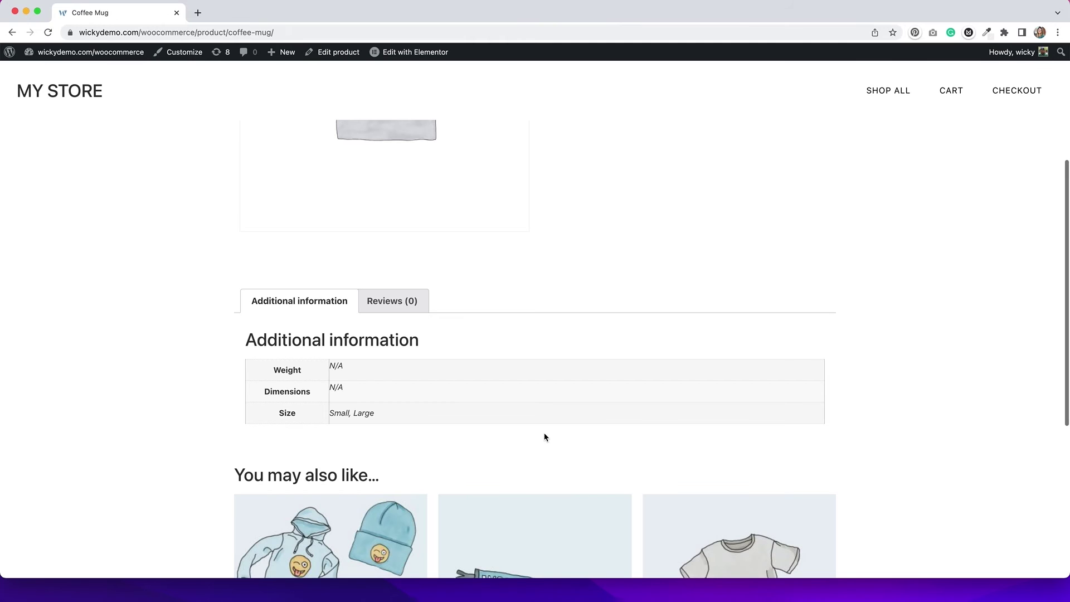
left_click(397, 307)
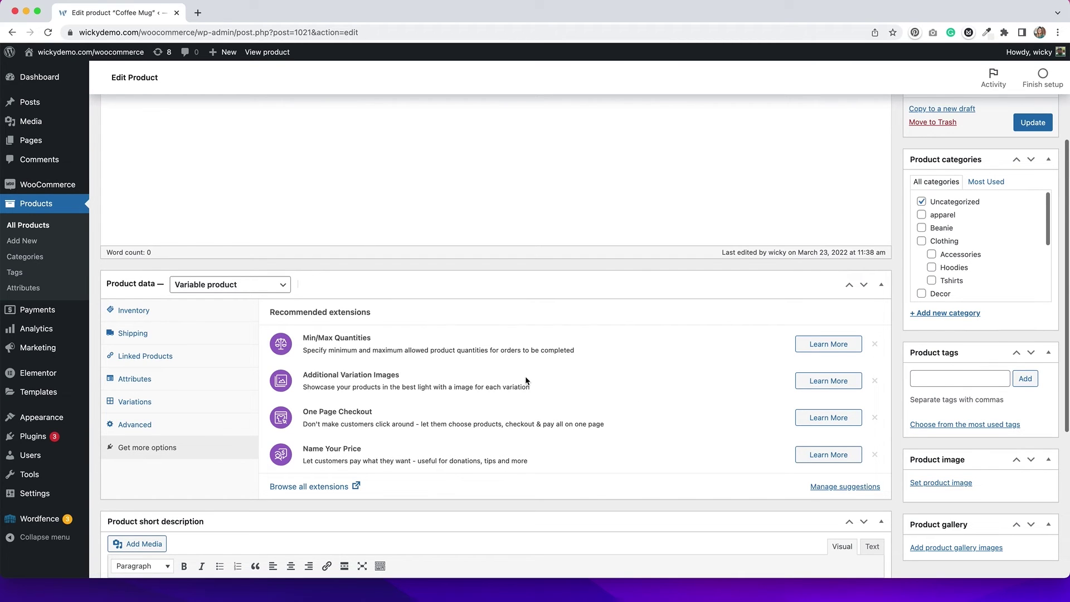
Assign the Coffee Mug to the mug product category and open the form for adding a new category.
scroll(525, 381, "down", 5)
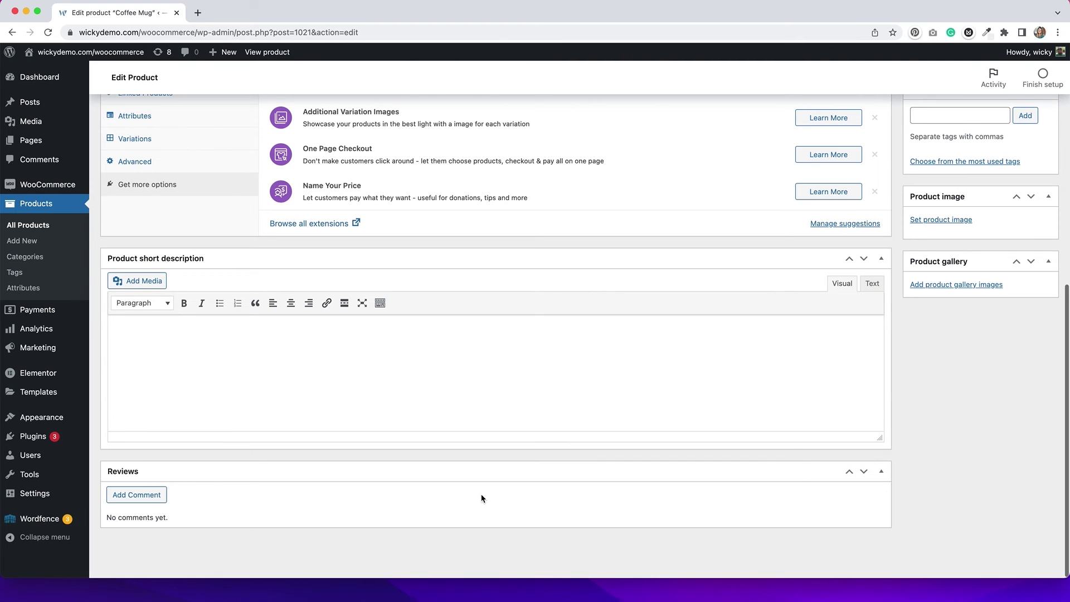
scroll(1016, 471, "up", 8)
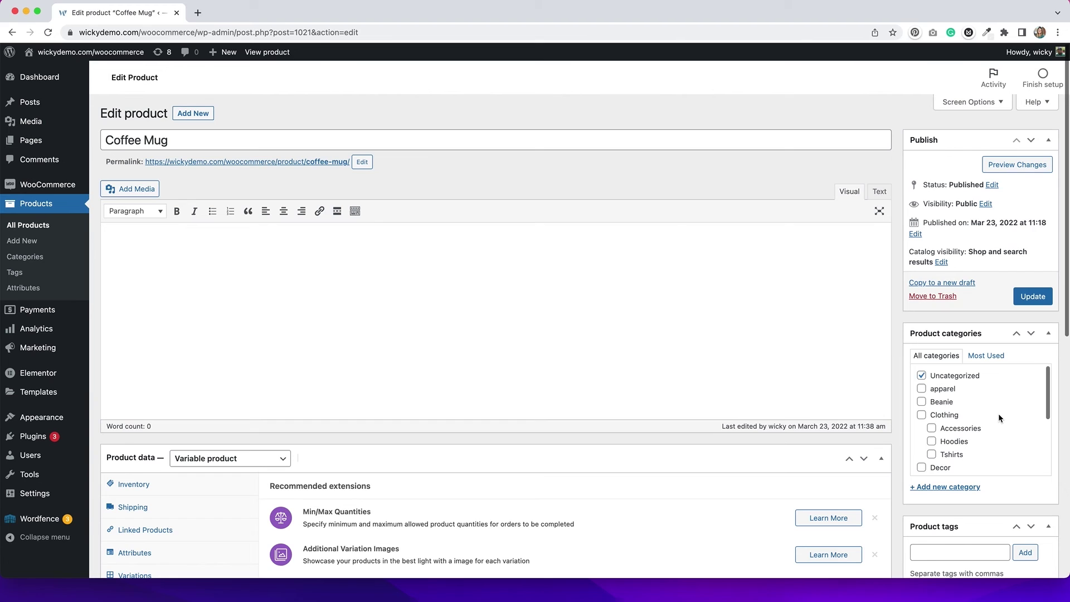
scroll(998, 413, "down", 3)
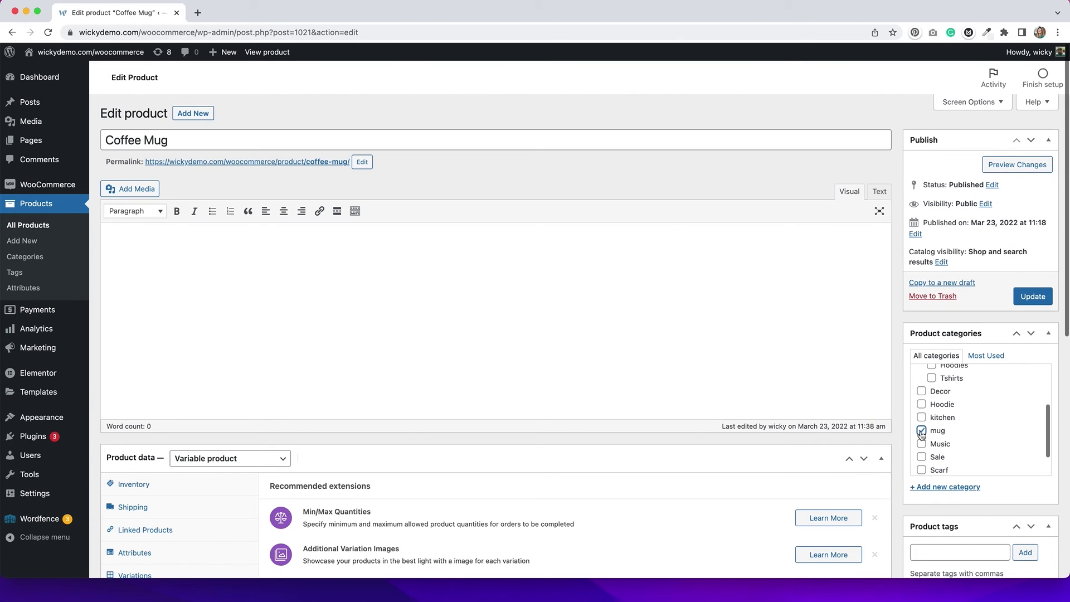
left_click(930, 489)
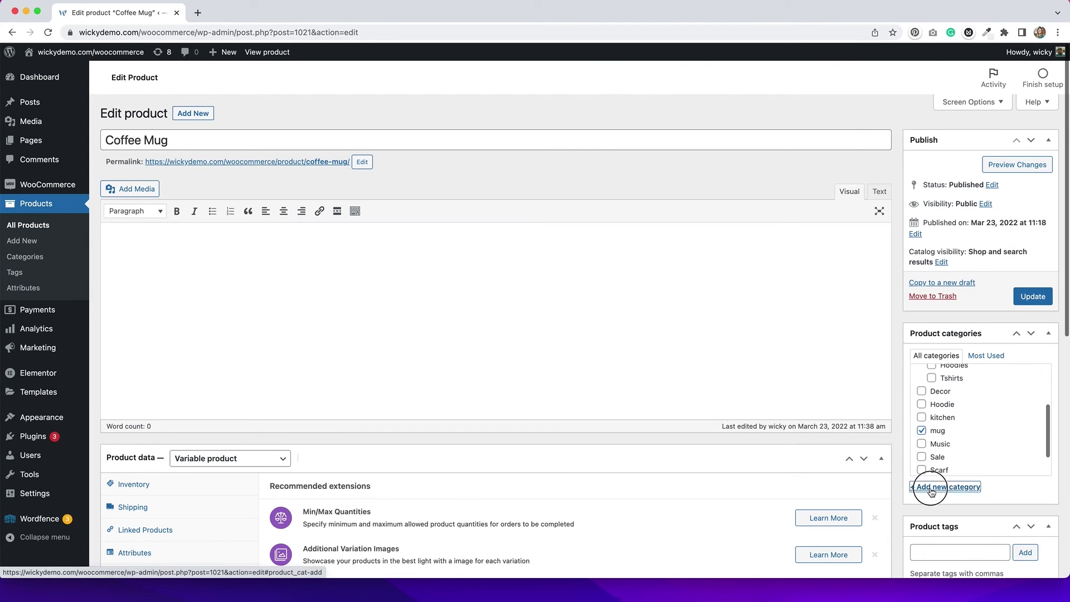
left_click(944, 490)
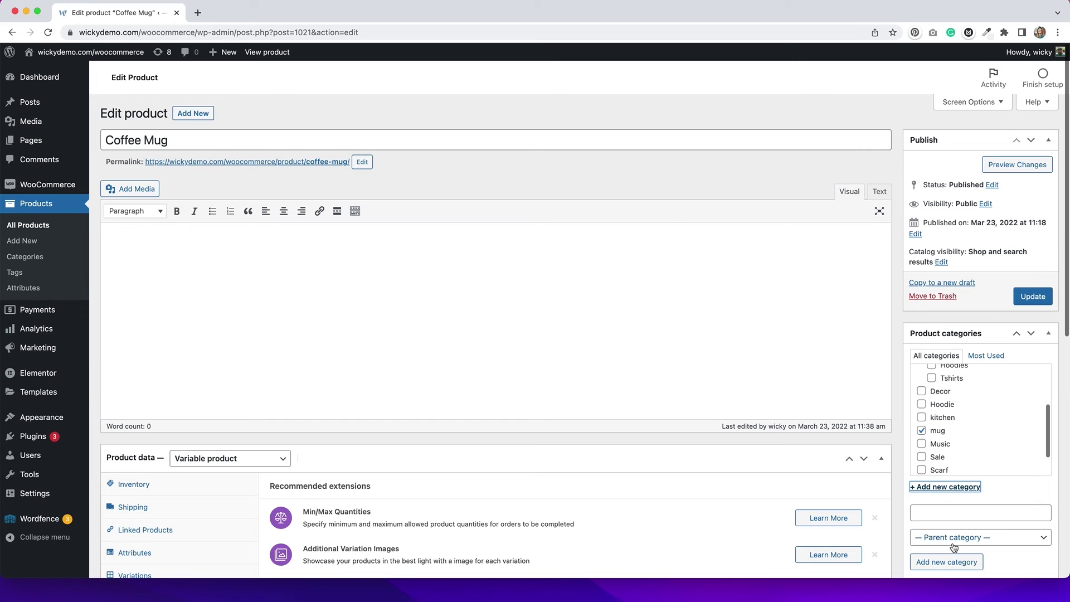
Set the photo of the white coffee cup on a saucer as the product image.
scroll(984, 548, "down", 2)
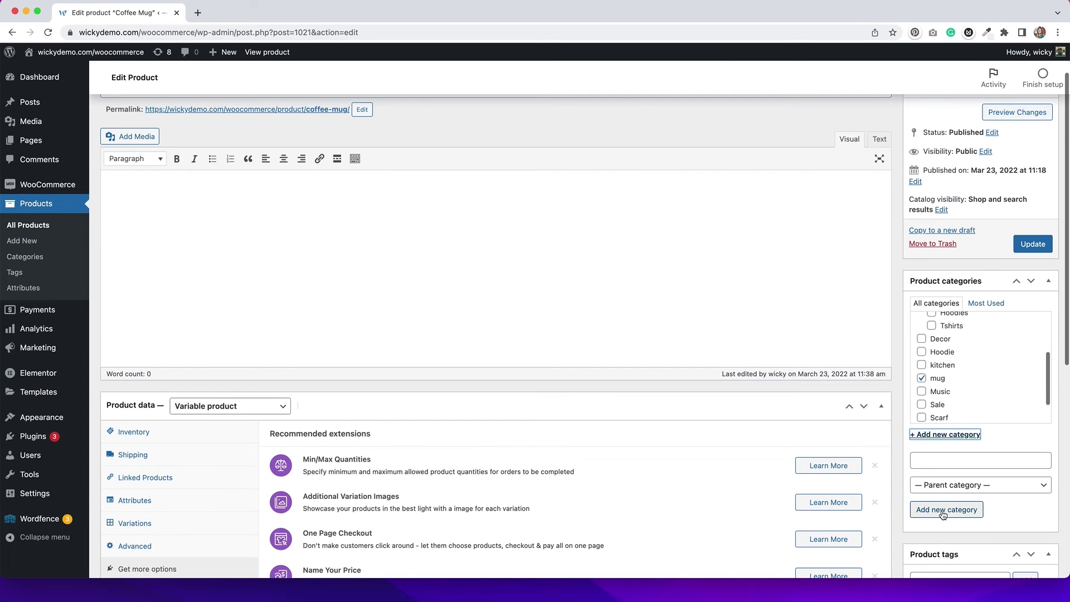
scroll(974, 542, "down", 4)
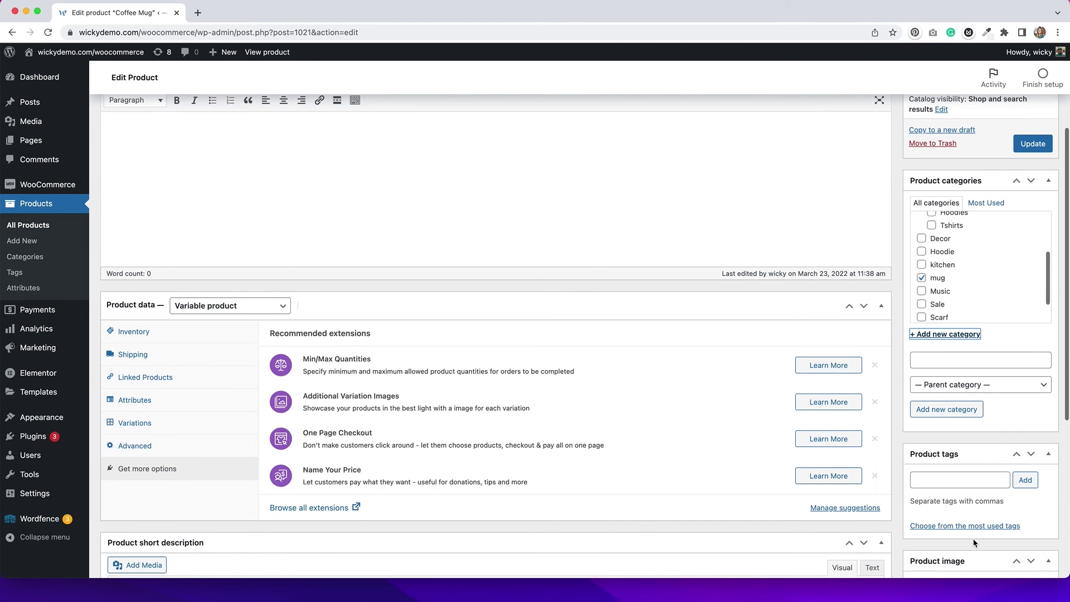
scroll(974, 543, "down", 3)
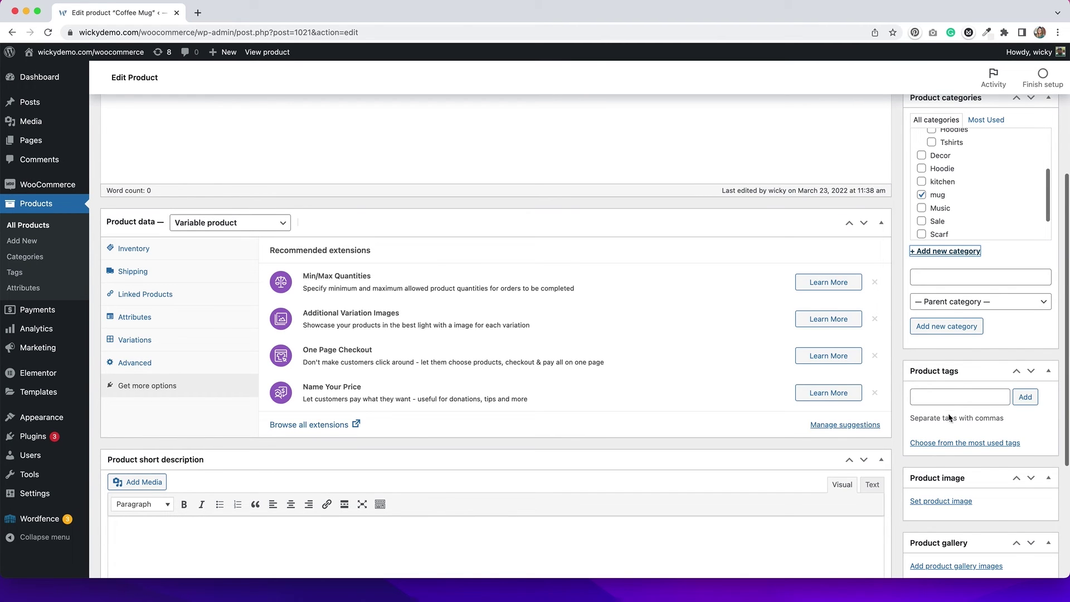
scroll(954, 507, "down", 3)
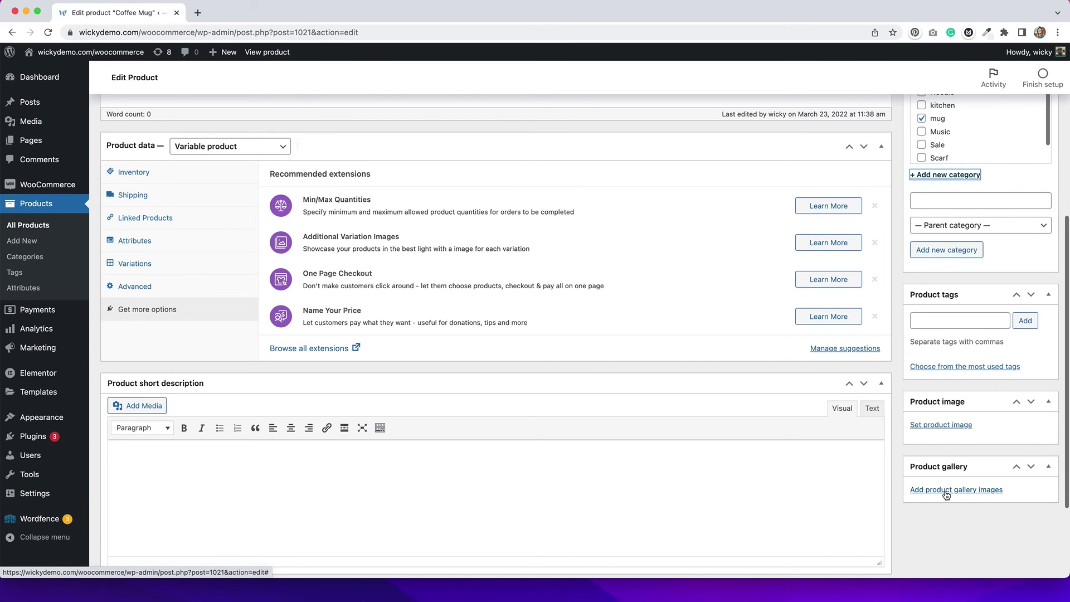
left_click(934, 427)
left_click(997, 549)
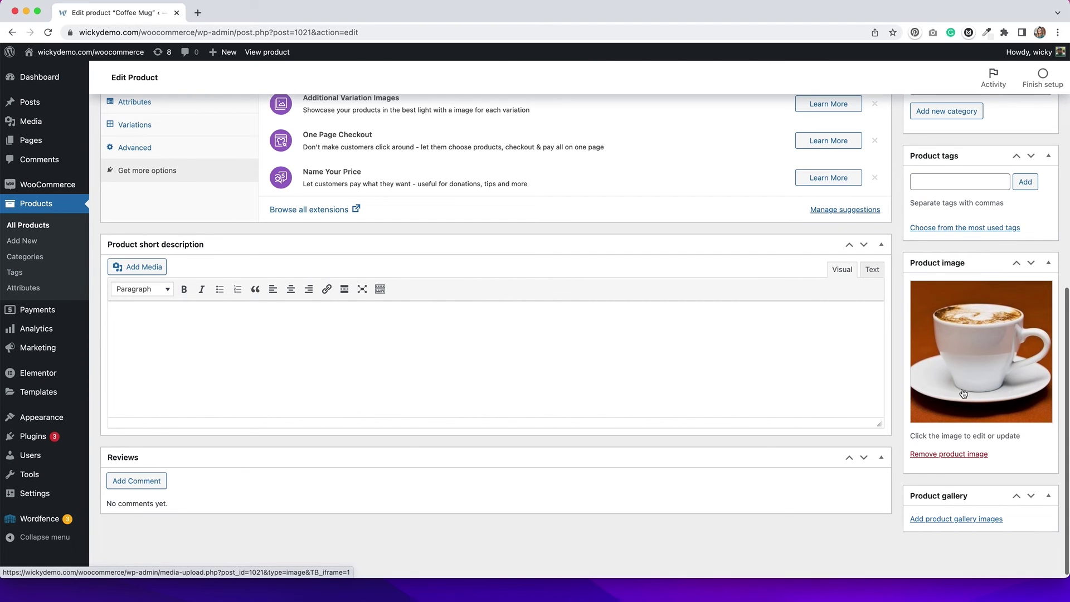
Add the speckled mug photo from the media library to the product gallery and update the product.
left_click(940, 524)
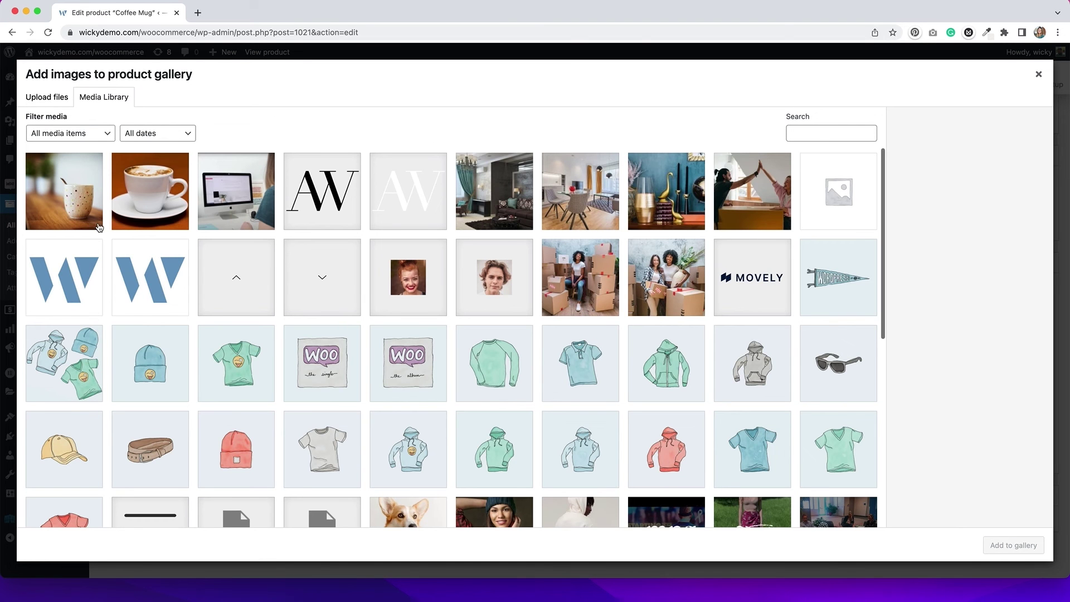
left_click(47, 195)
left_click(1013, 545)
scroll(1012, 296, "up", 10)
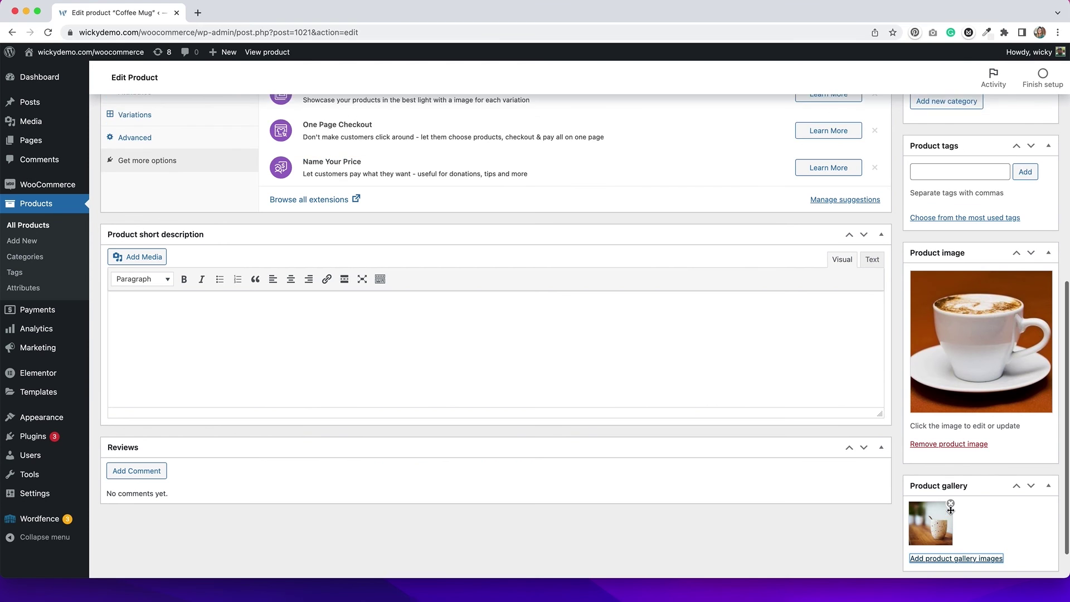
left_click(1031, 279)
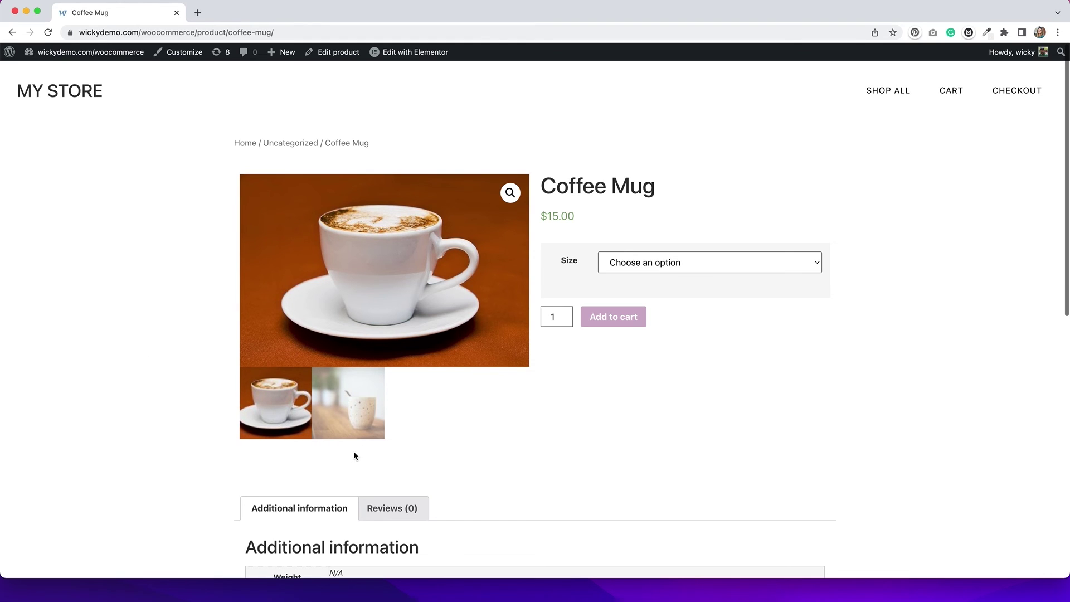
View the second gallery image and examine the product descriptions on the Coffee Mug store page.
left_click(353, 428)
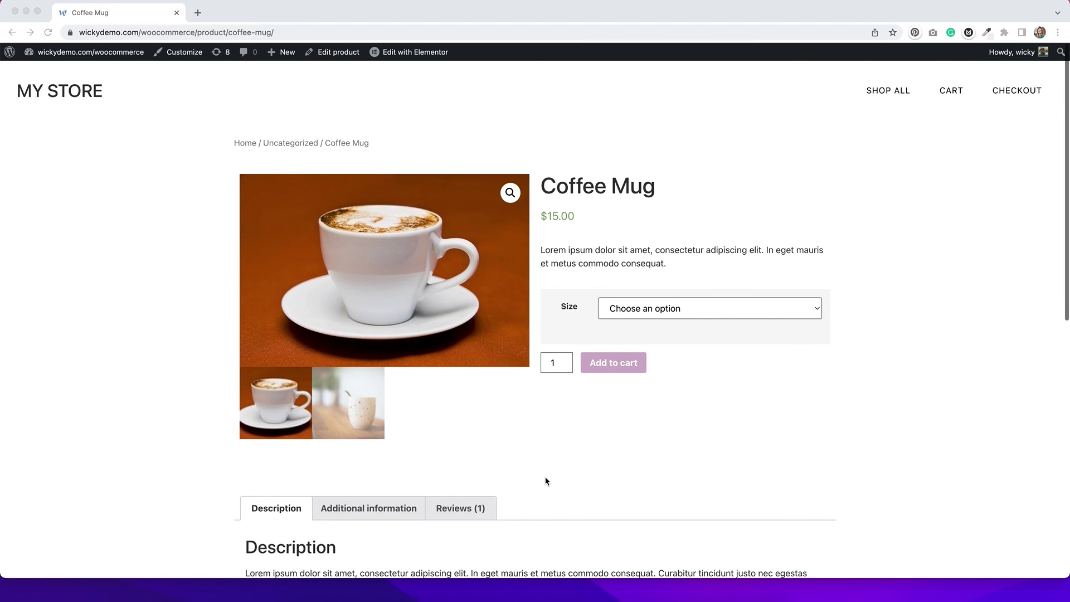
scroll(546, 480, "down", 2)
scroll(546, 480, "down", 1)
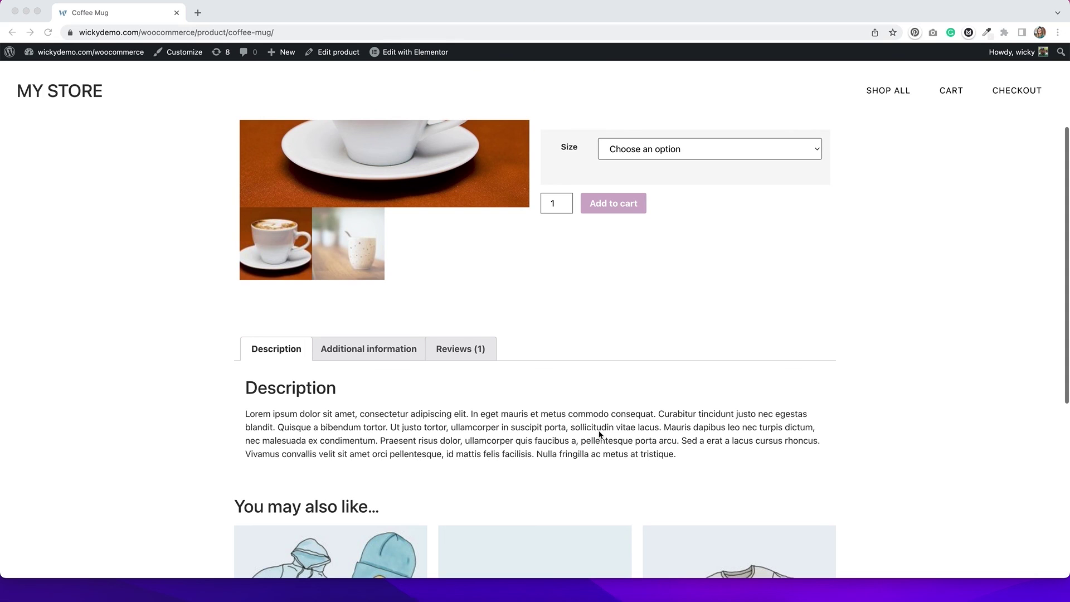
View the customer reviews on the Coffee Mug store page and open the product for editing.
left_click(465, 350)
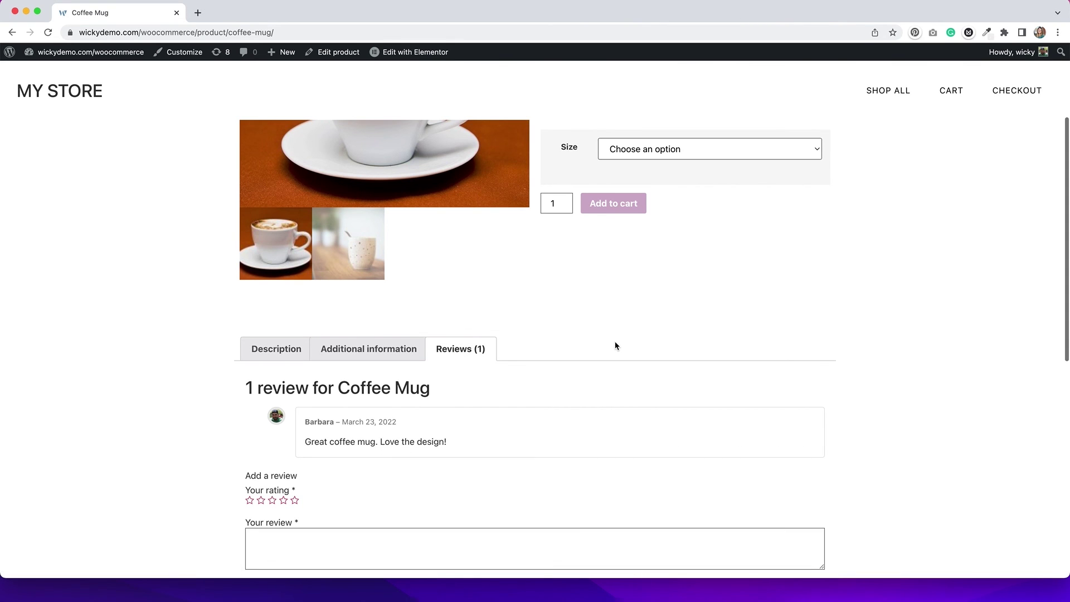
left_click(338, 52)
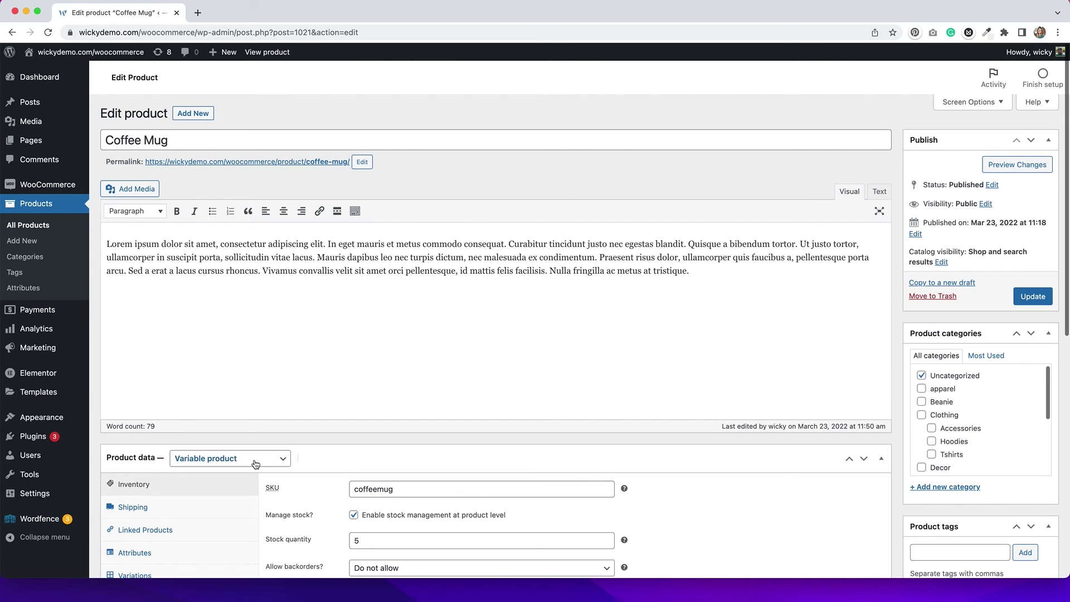
Change the Coffee Mug's product type to Simple product in the product data.
scroll(256, 464, "down", 3)
scroll(255, 465, "down", 2)
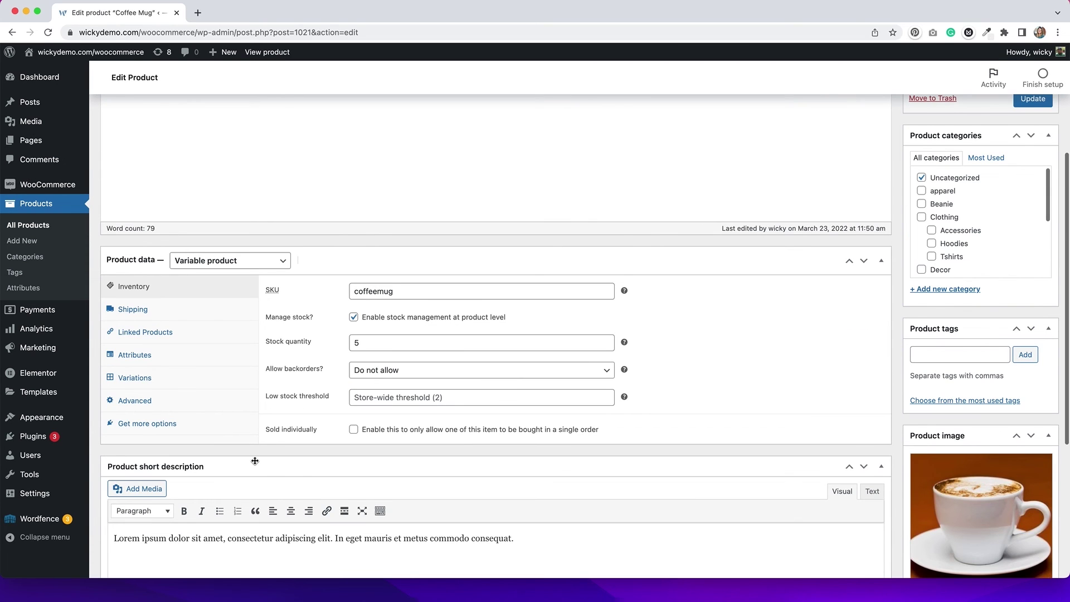
left_click(249, 261)
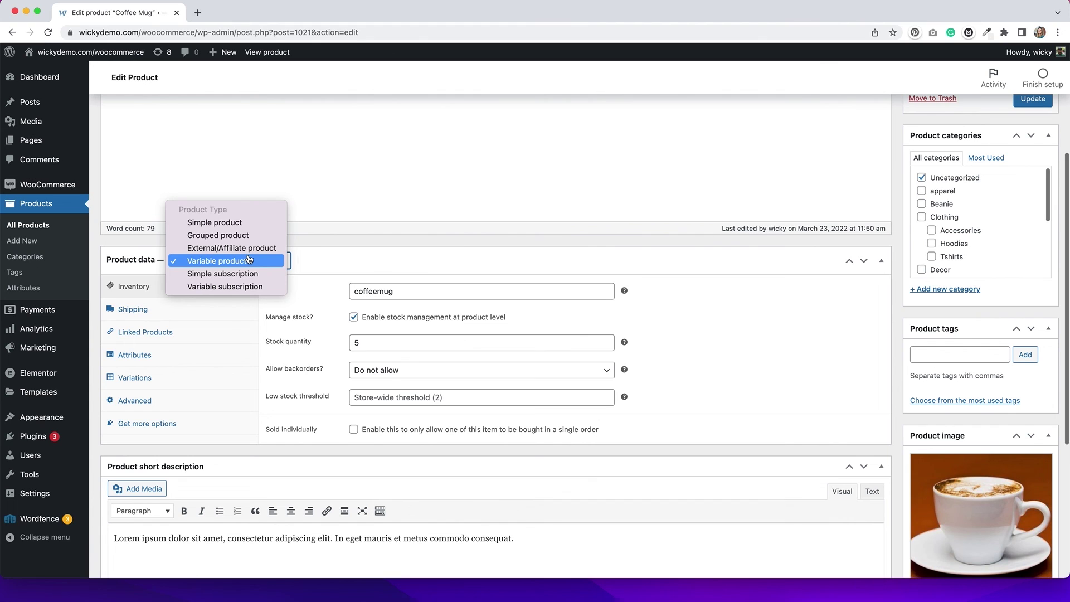
left_click(243, 224)
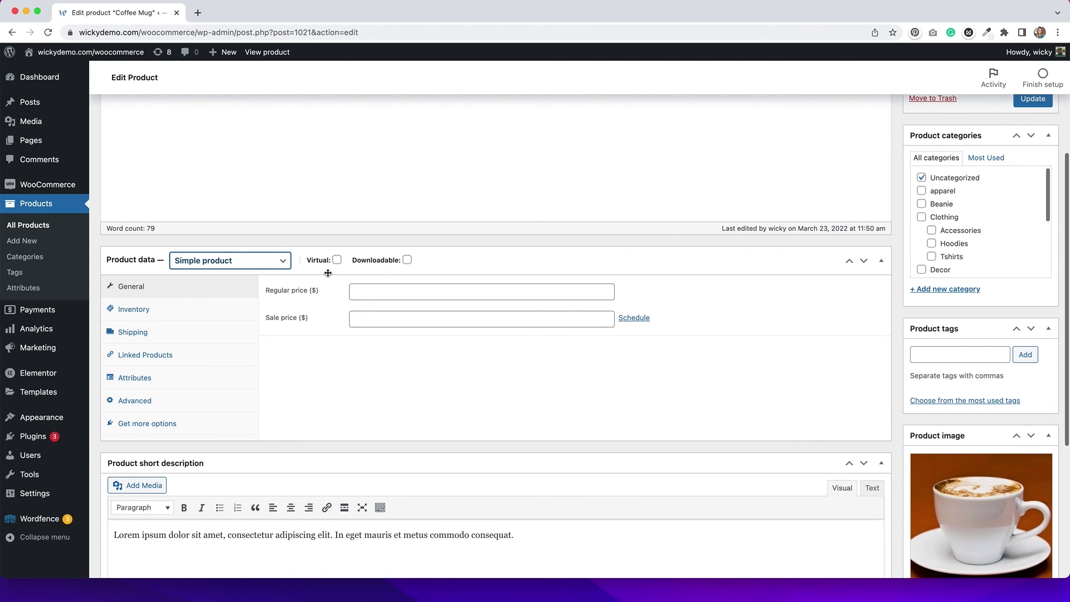
Turn the Virtual option on and off again, and mark the simple product as Downloadable.
key("Tab")
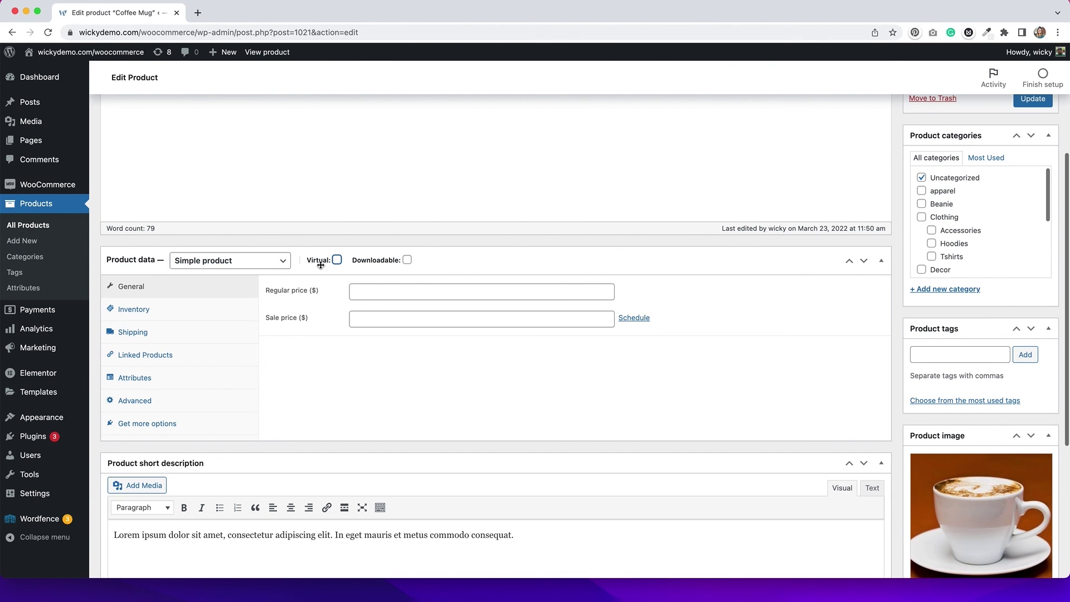
left_click(336, 260)
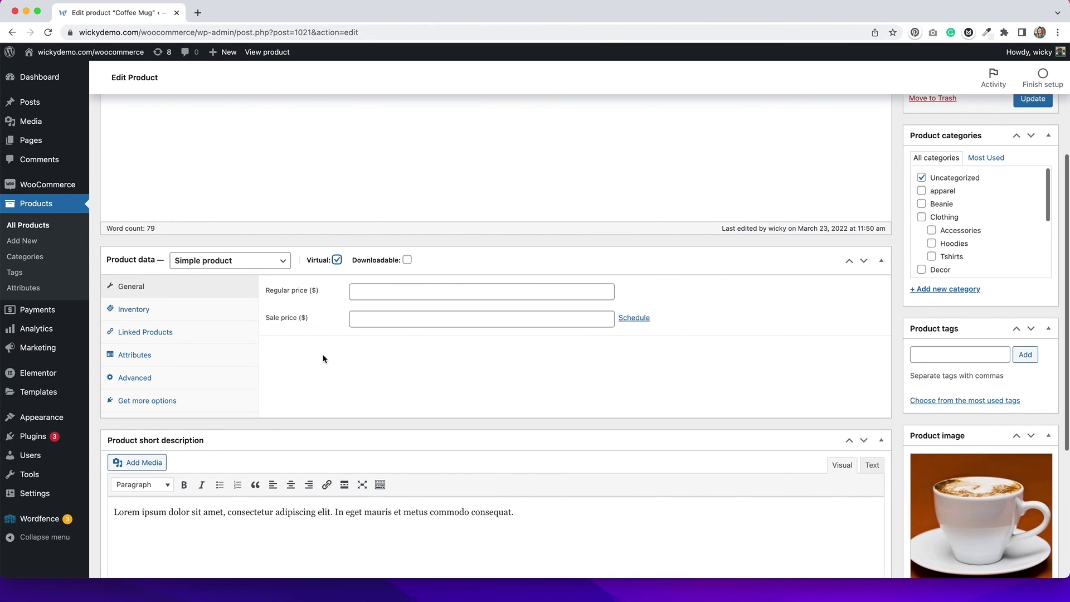
left_click(337, 260)
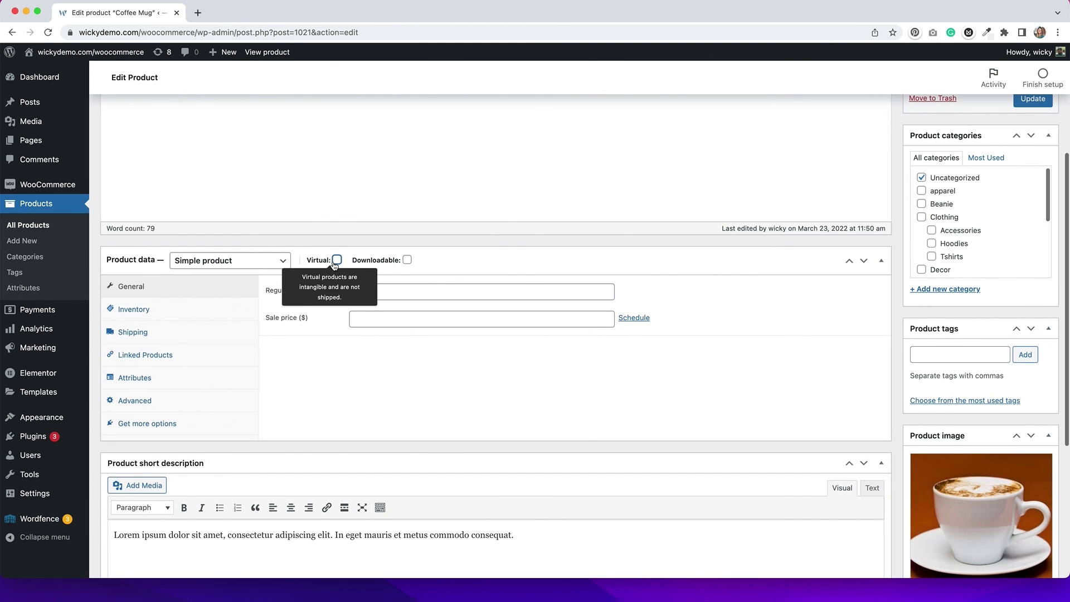
left_click(407, 261)
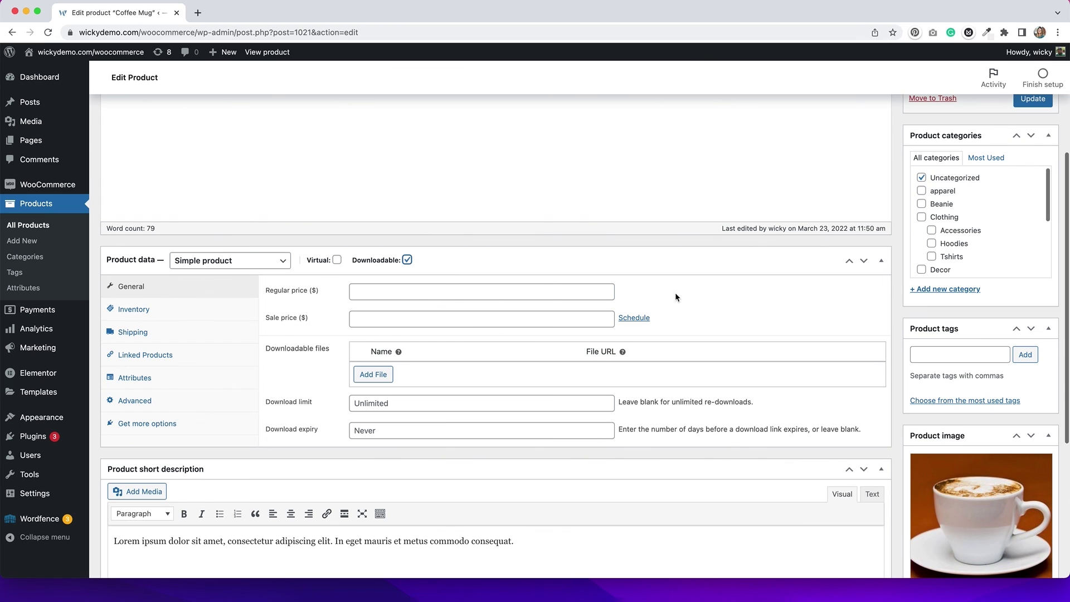